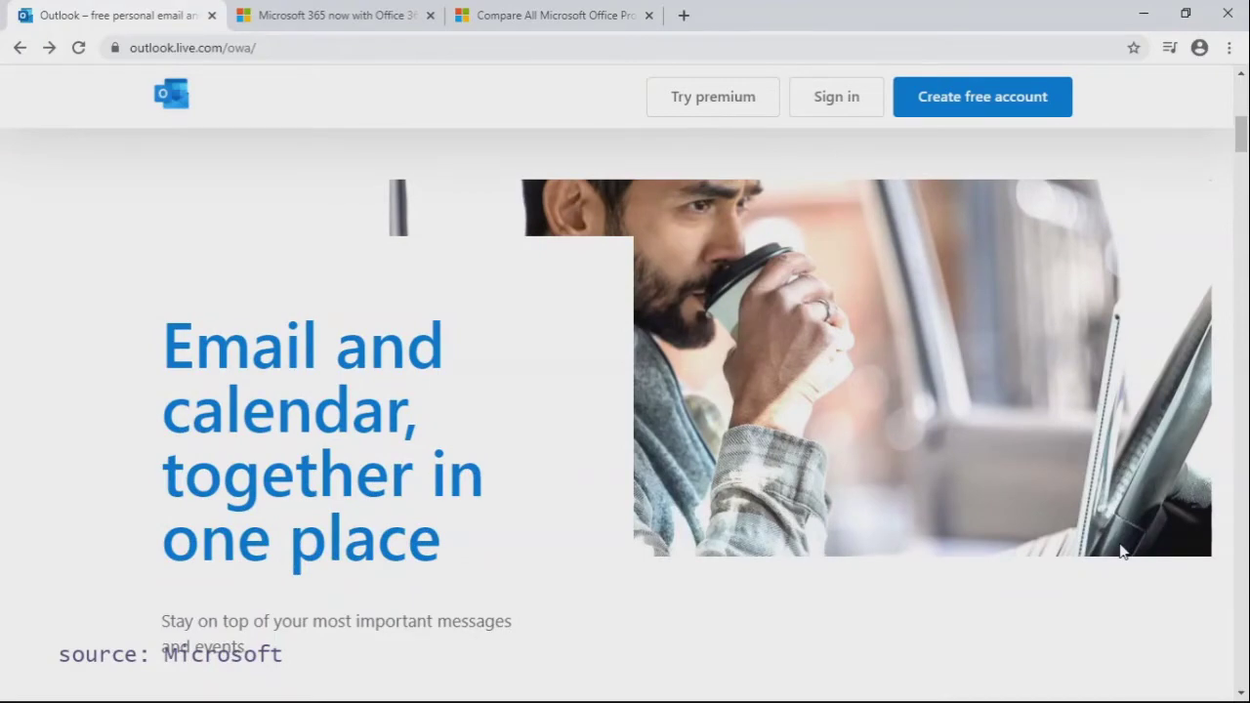
Step: Scroll the Outlook.com landing page past the security features to the free Word, Excel and PowerPoint offer
{"action": "scroll", "coordinate": [1122, 552], "scroll_direction": "down", "scroll_amount": 7}
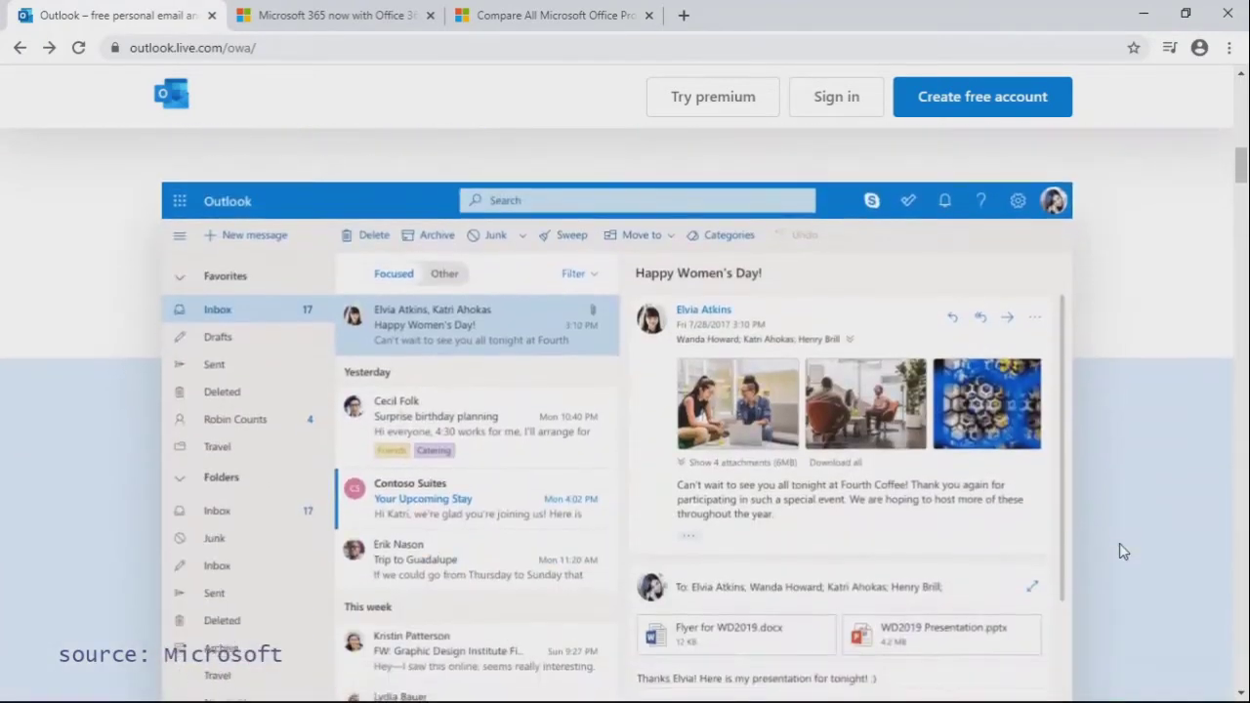
{"action": "scroll", "coordinate": [1122, 552], "scroll_direction": "down", "scroll_amount": 2}
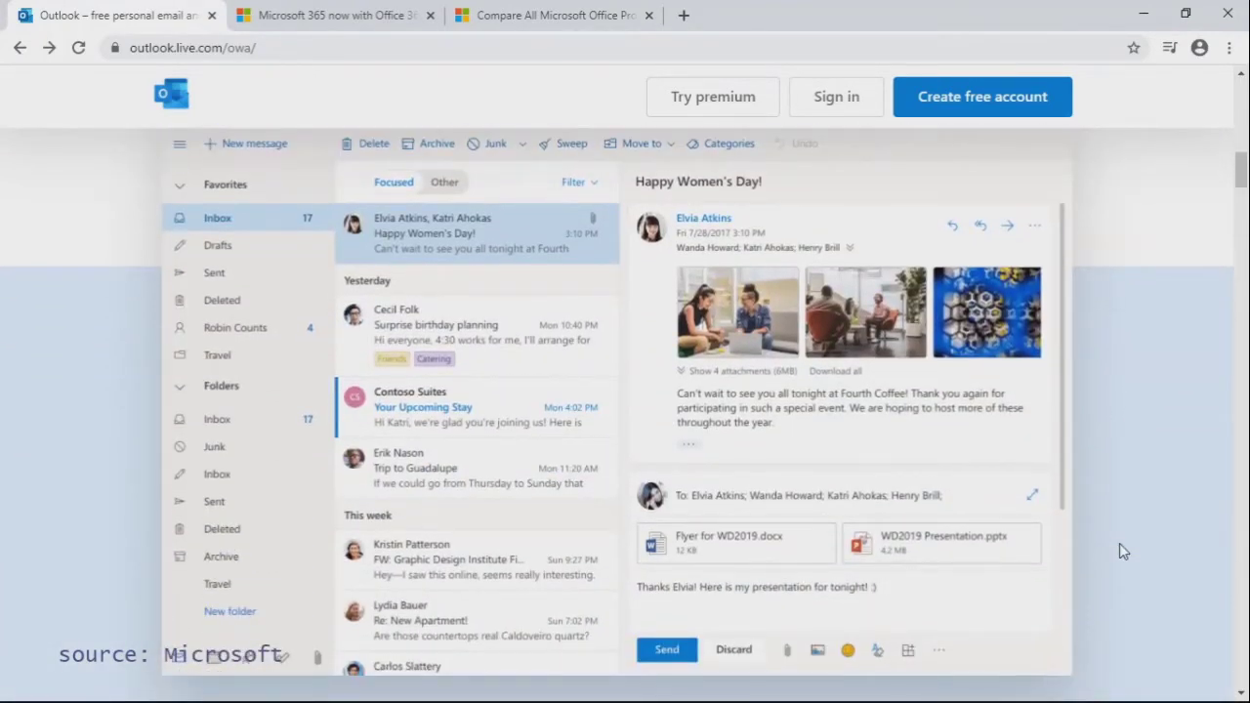
{"action": "scroll", "coordinate": [1121, 552], "scroll_direction": "down", "scroll_amount": 10}
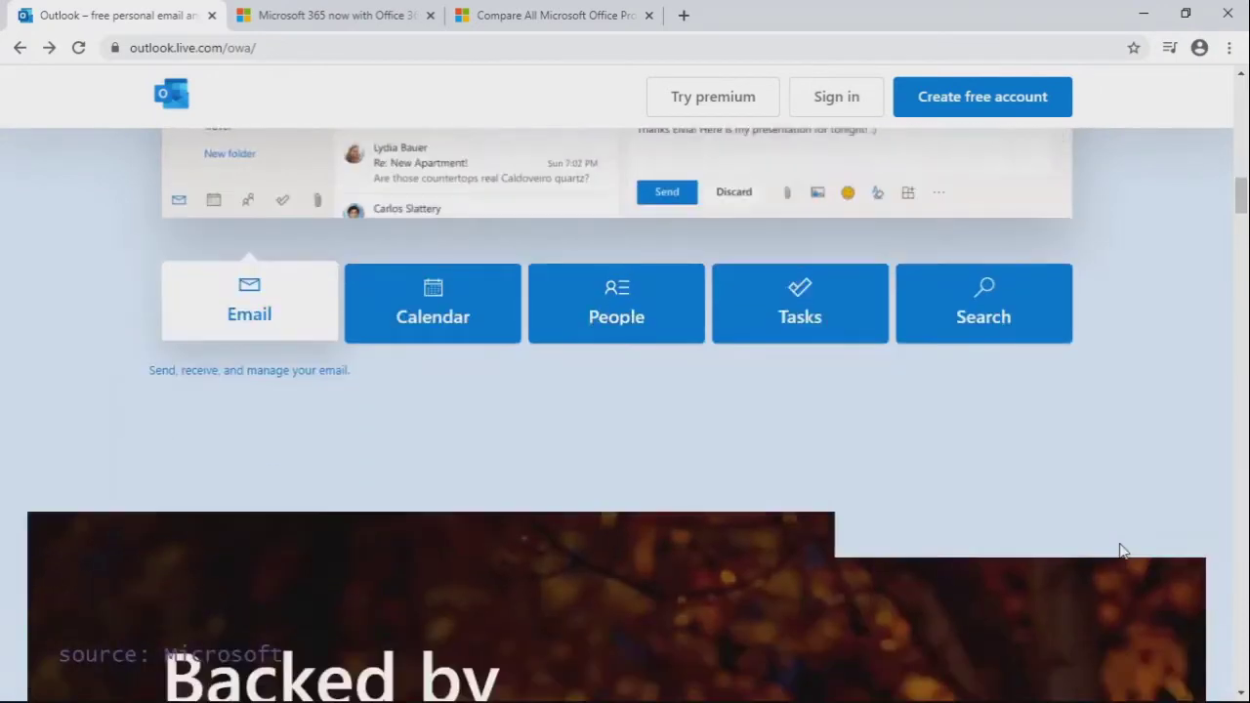
{"action": "scroll", "coordinate": [1123, 552], "scroll_direction": "down", "scroll_amount": 8}
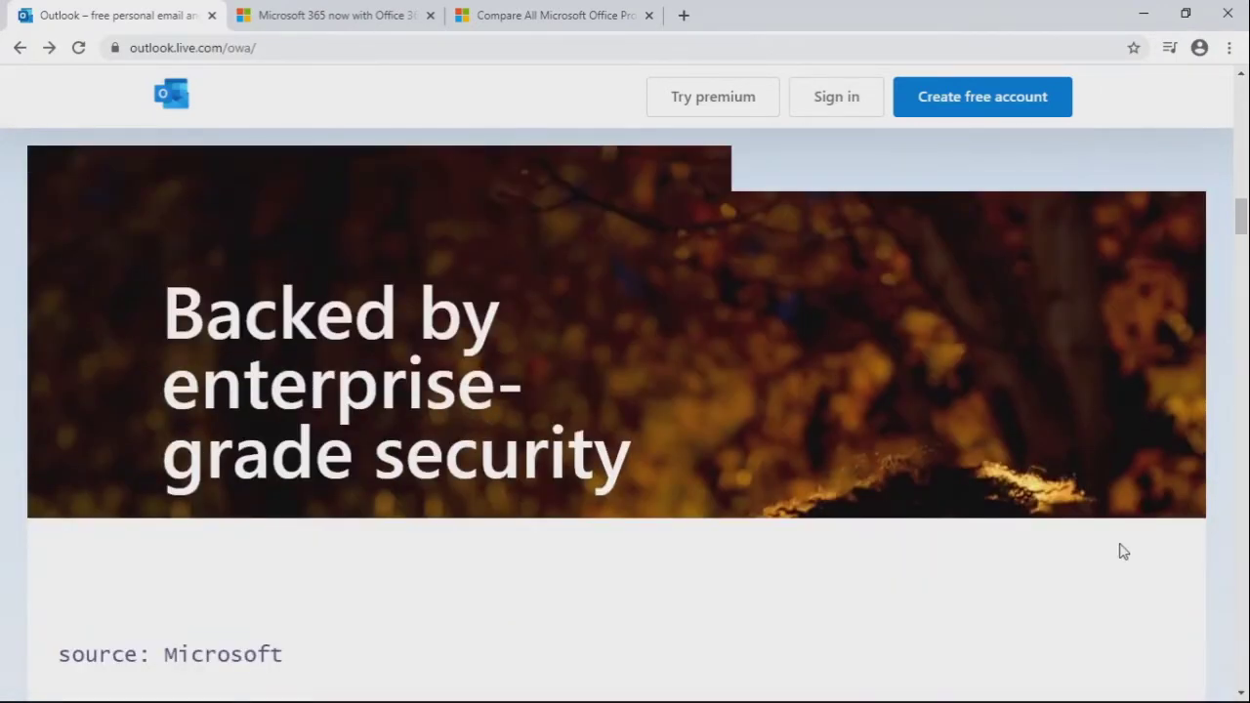
{"action": "scroll", "coordinate": [1122, 551], "scroll_direction": "down", "scroll_amount": 8}
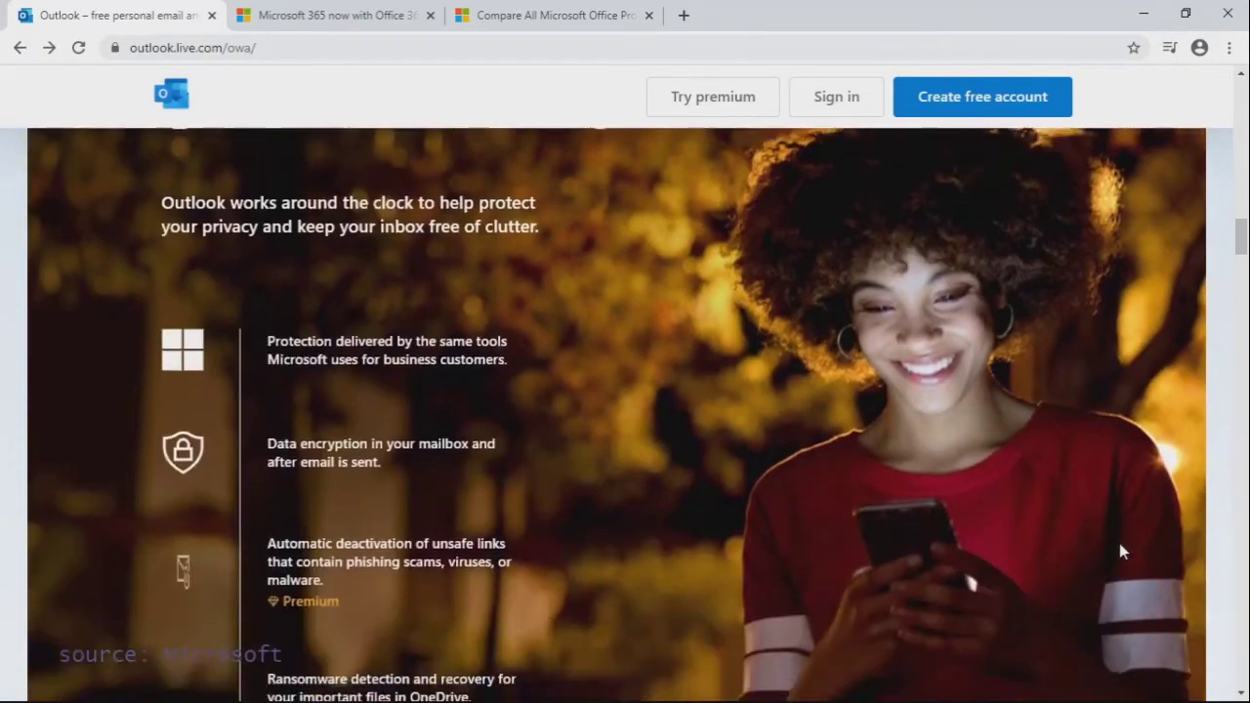
{"action": "scroll", "coordinate": [1122, 552], "scroll_direction": "down", "scroll_amount": 10}
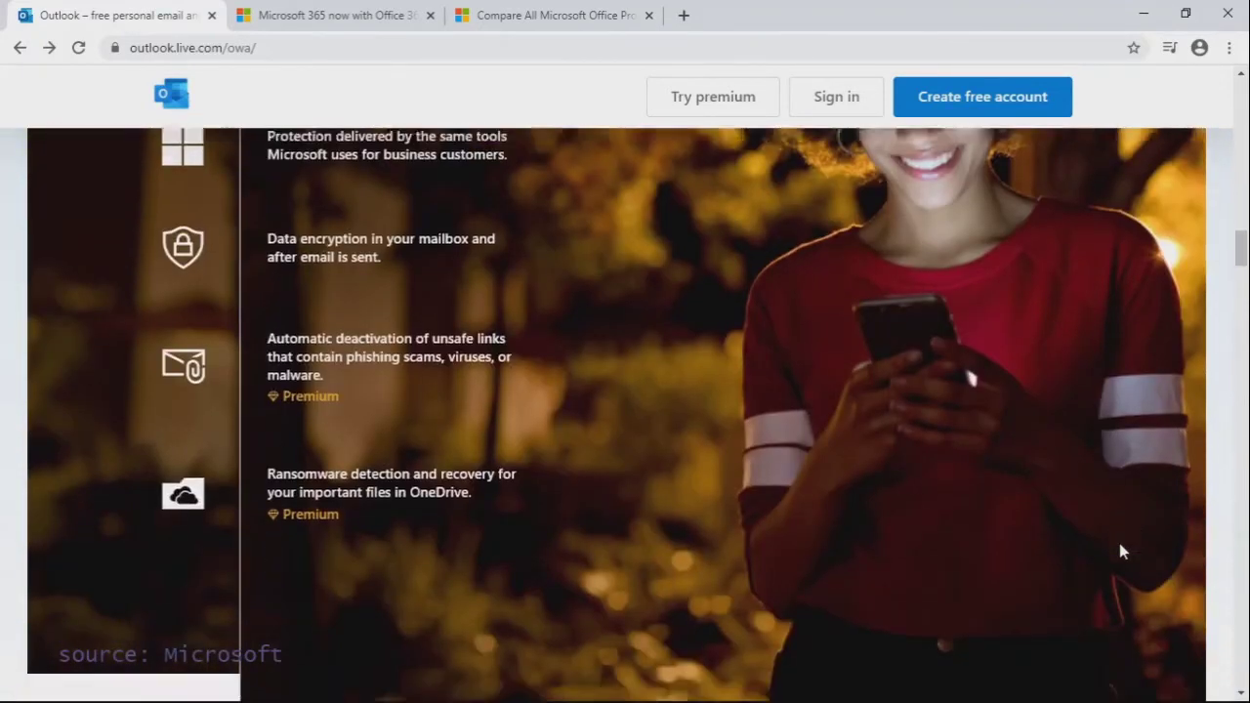
{"action": "scroll", "coordinate": [1122, 552], "scroll_direction": "down", "scroll_amount": 8}
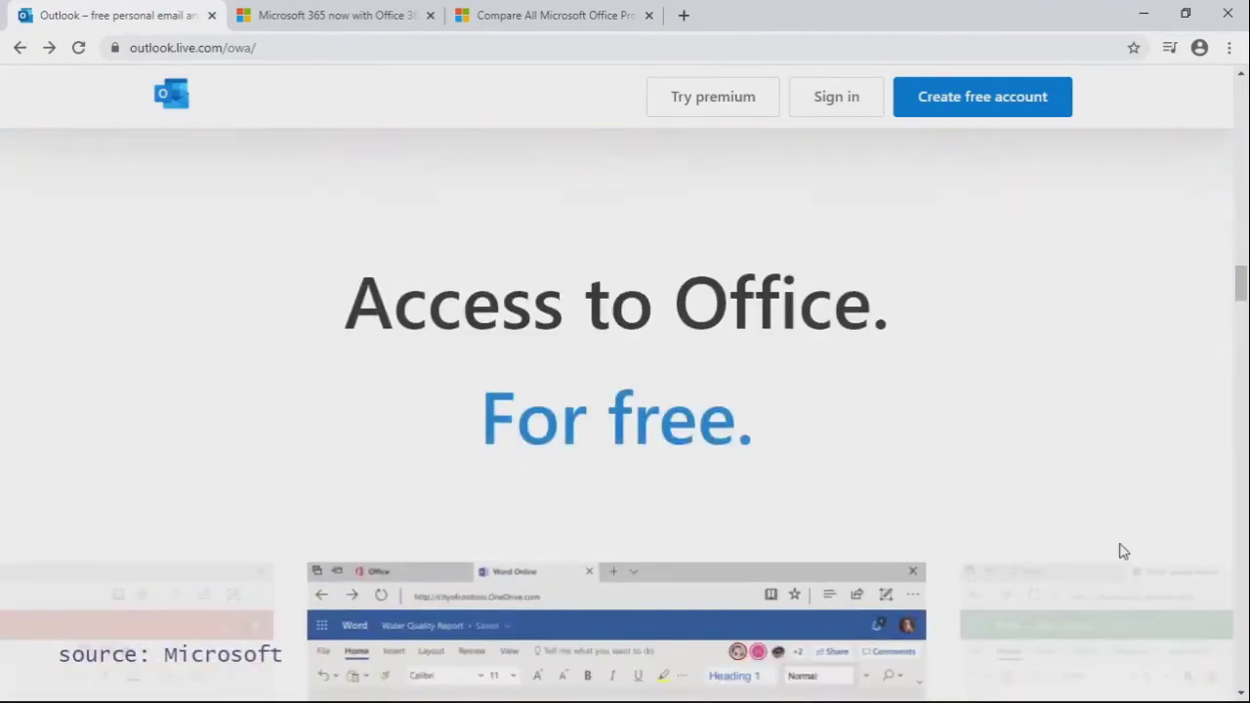
{"action": "scroll", "coordinate": [1123, 552], "scroll_direction": "down", "scroll_amount": 8}
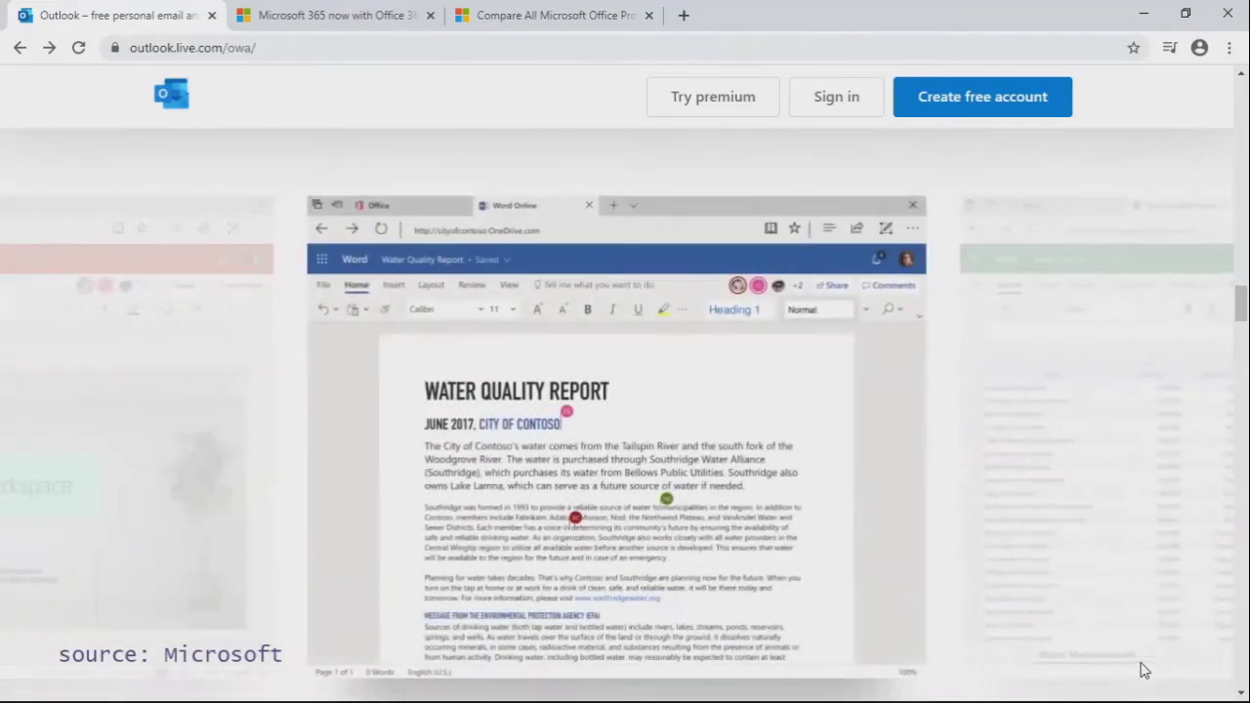
Step: Scroll past the scheduling, accessibility and 'Expand your Outlook' sections to the page footer
{"action": "scroll", "coordinate": [1145, 670], "scroll_direction": "down", "scroll_amount": 3}
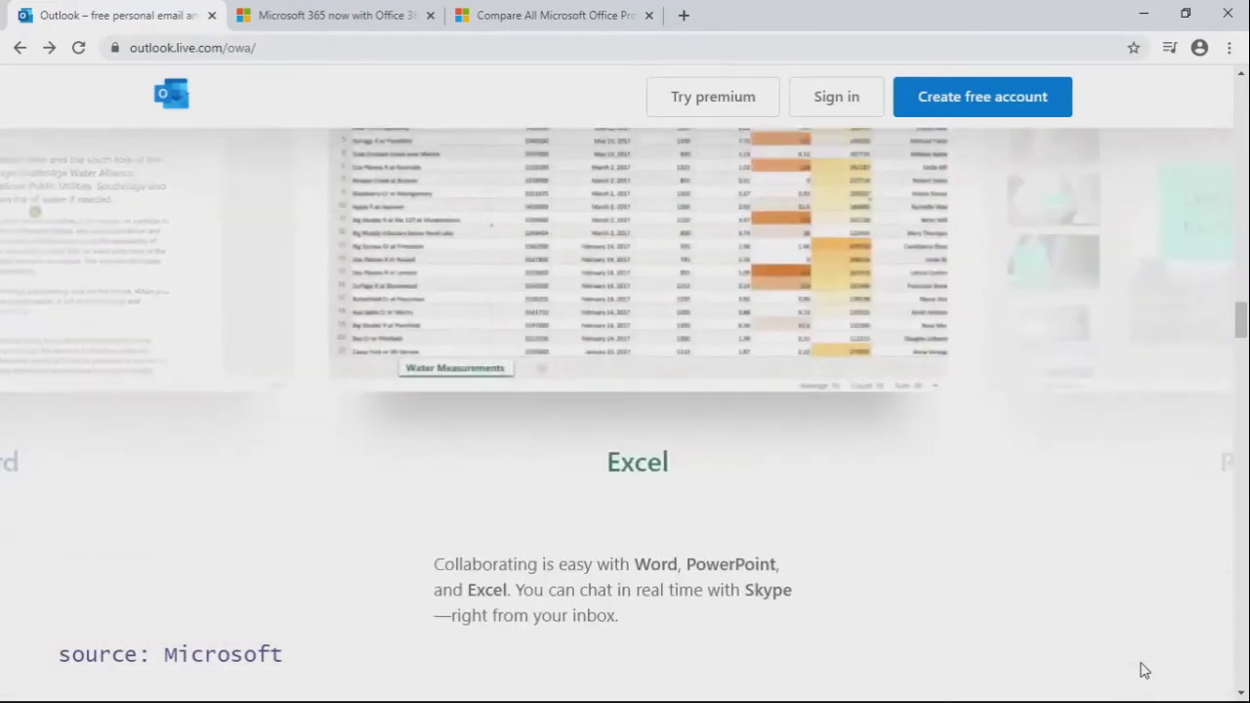
{"action": "scroll", "coordinate": [1145, 670], "scroll_direction": "down", "scroll_amount": 5}
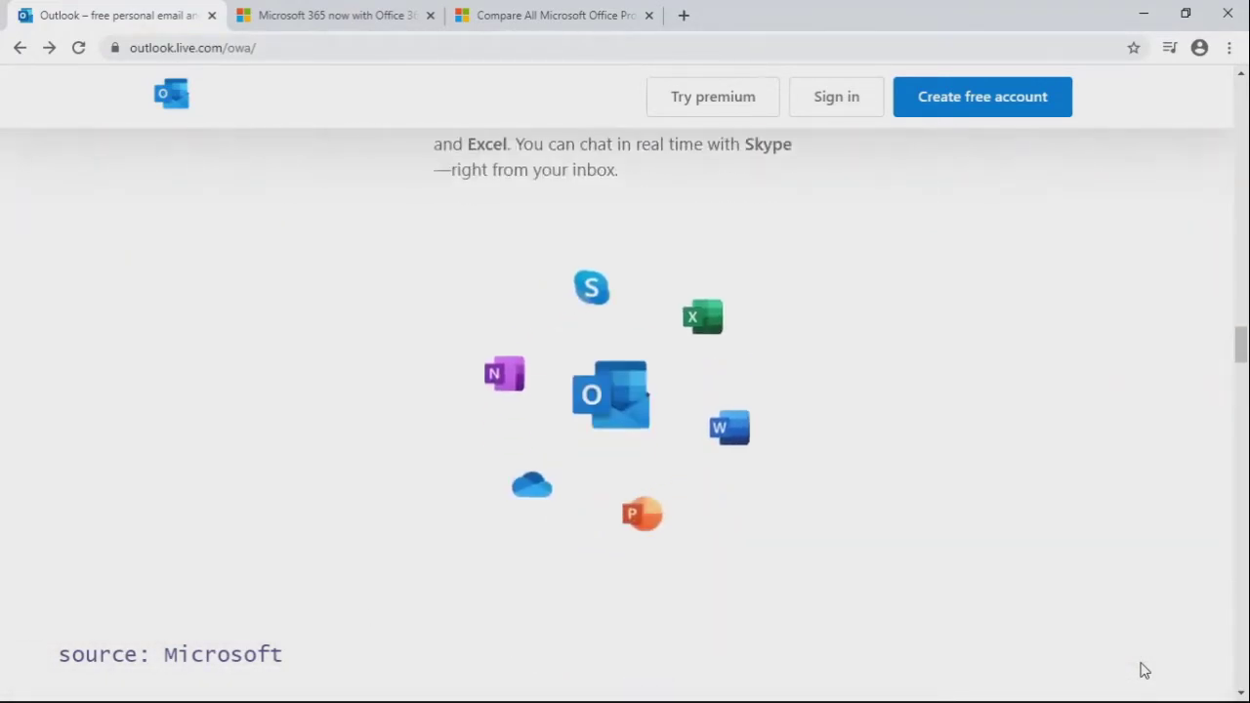
{"action": "scroll", "coordinate": [1145, 670], "scroll_direction": "down", "scroll_amount": 1}
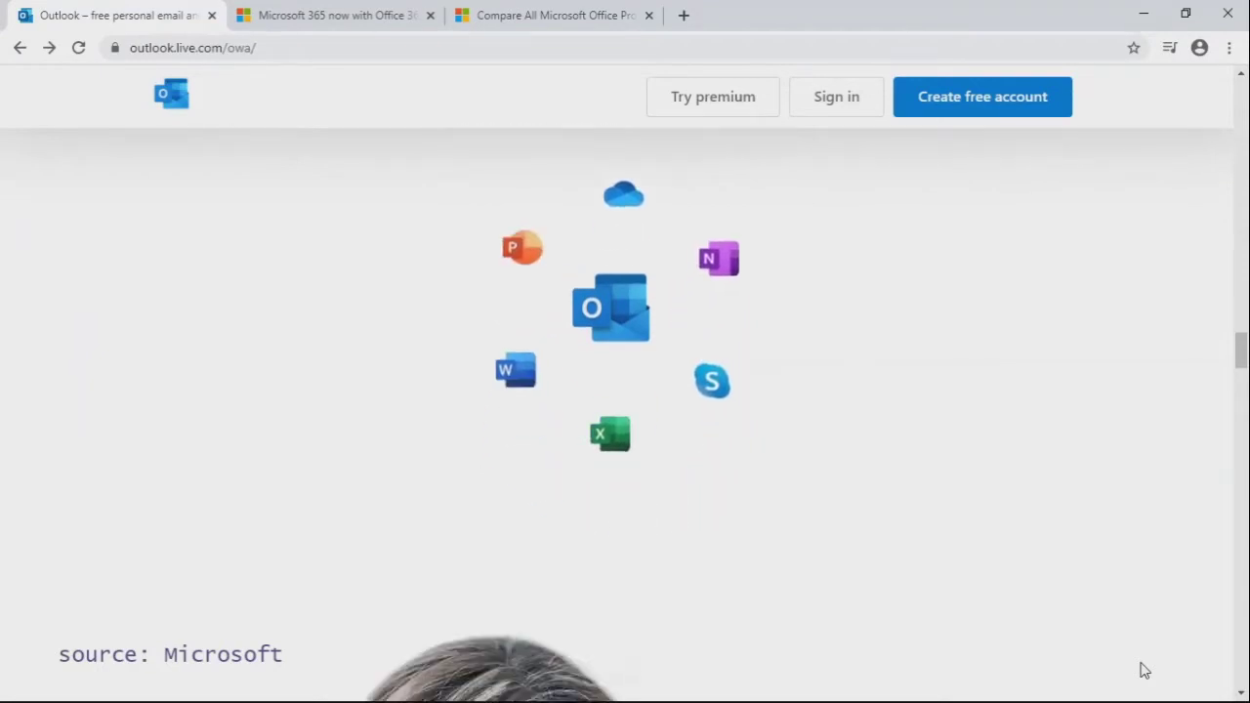
{"action": "scroll", "coordinate": [1145, 670], "scroll_direction": "down", "scroll_amount": 5}
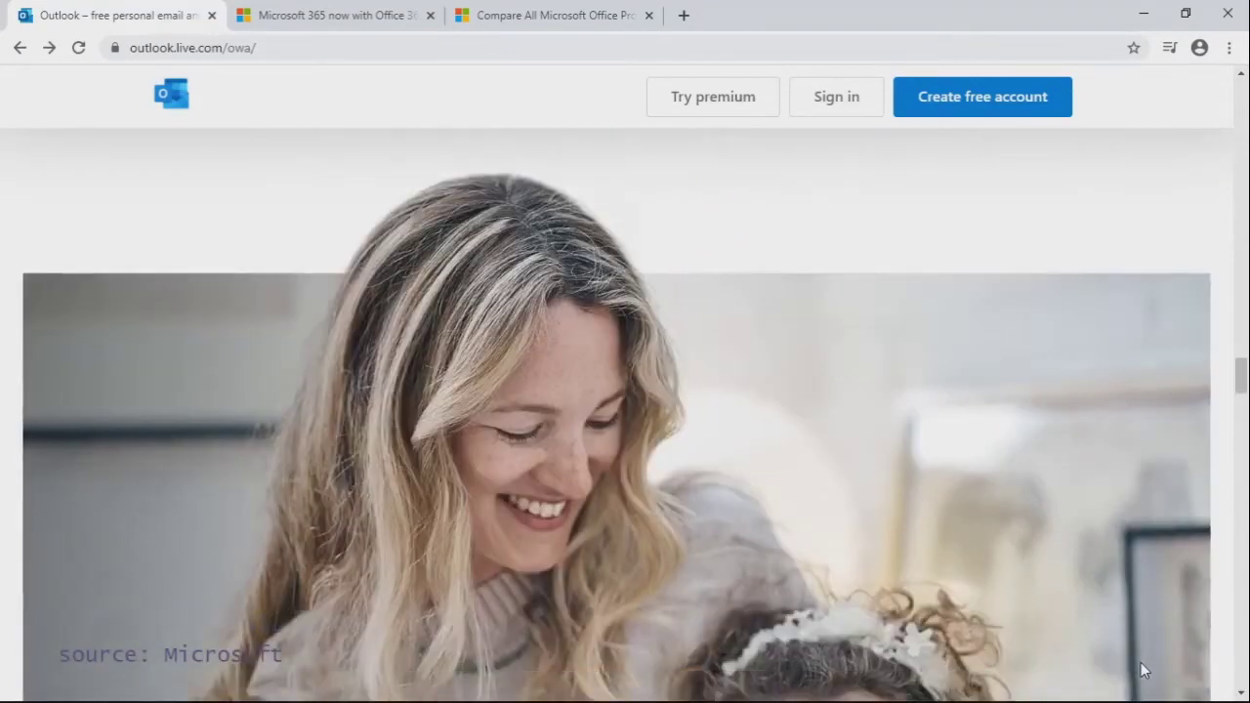
{"action": "scroll", "coordinate": [1145, 670], "scroll_direction": "down", "scroll_amount": 5}
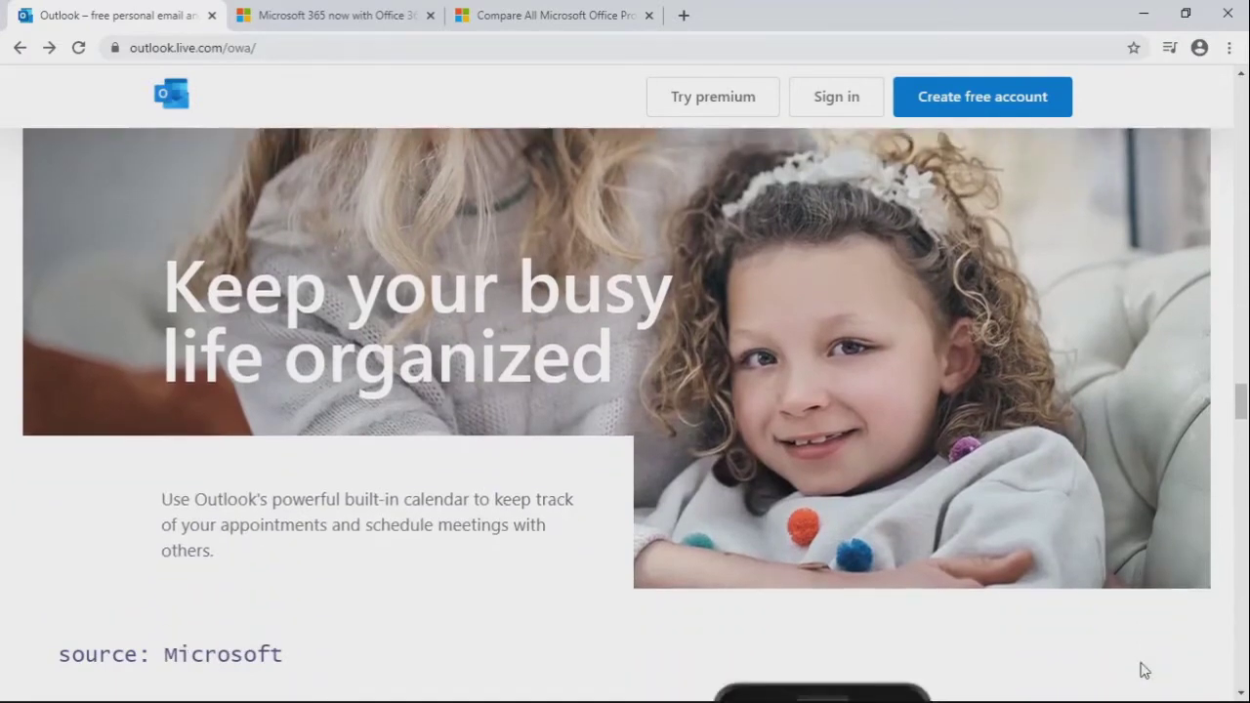
{"action": "scroll", "coordinate": [1145, 671], "scroll_direction": "down", "scroll_amount": 5}
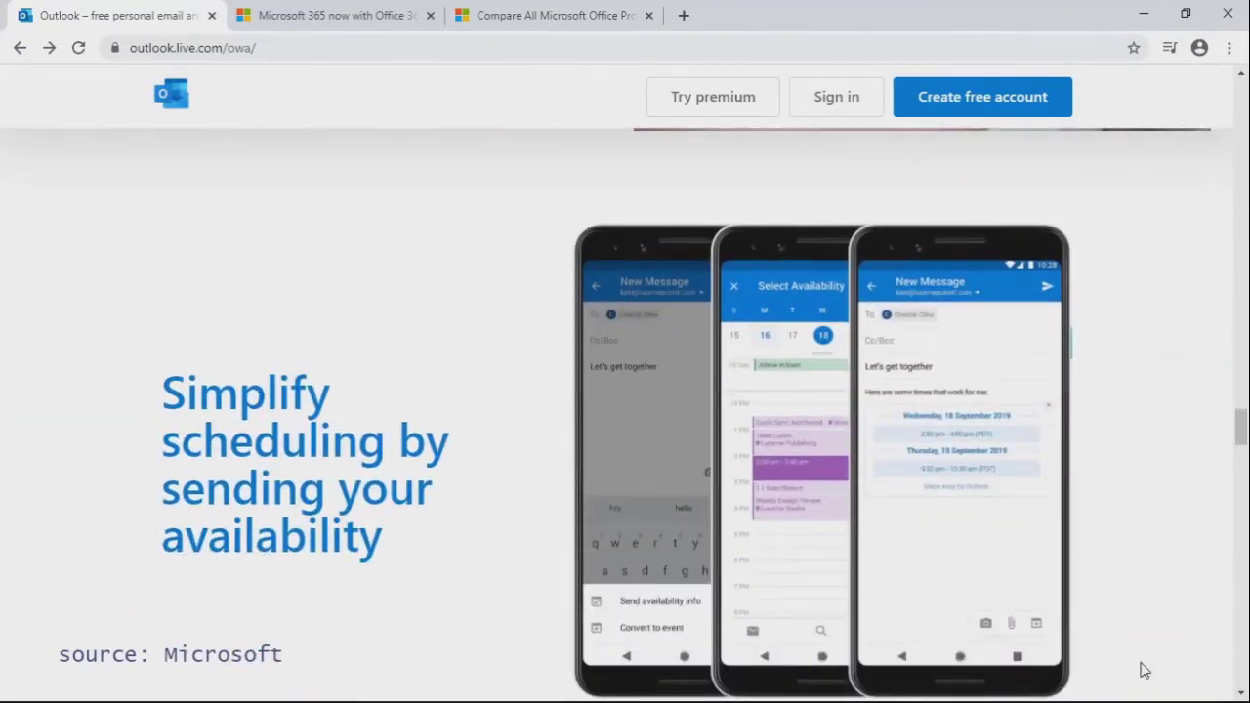
{"action": "scroll", "coordinate": [1145, 670], "scroll_direction": "down", "scroll_amount": 5}
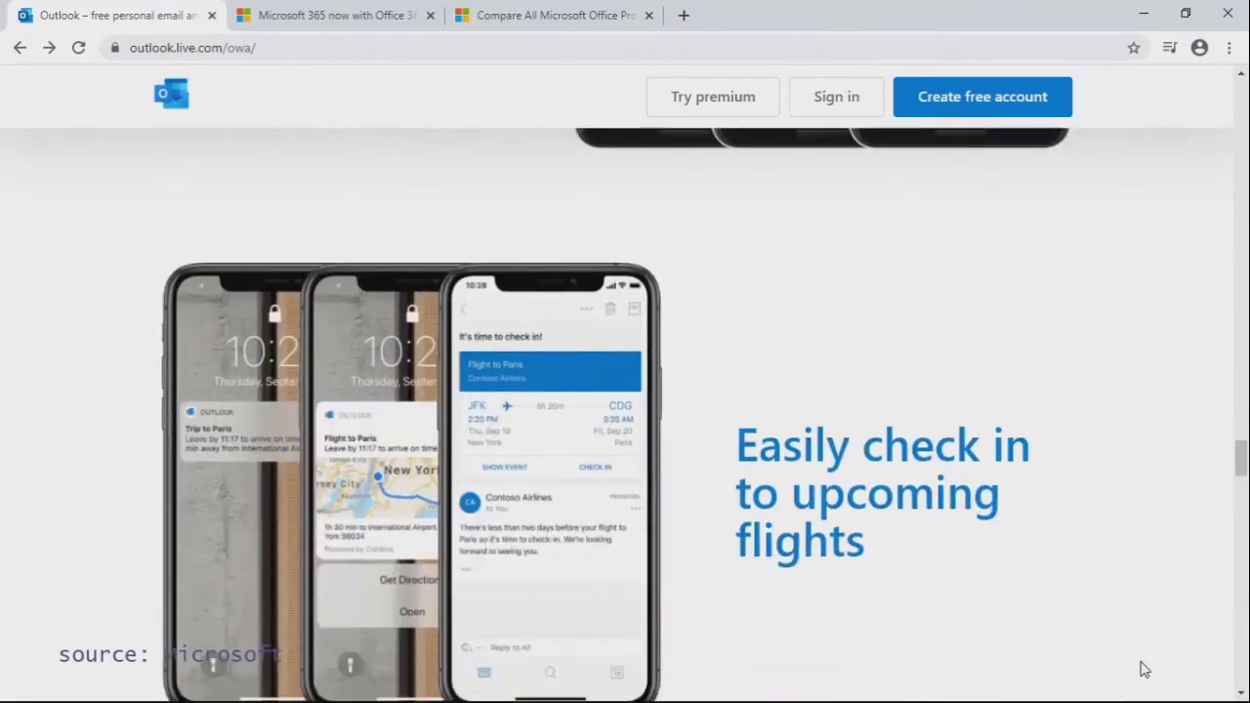
{"action": "scroll", "coordinate": [1145, 670], "scroll_direction": "down", "scroll_amount": 1}
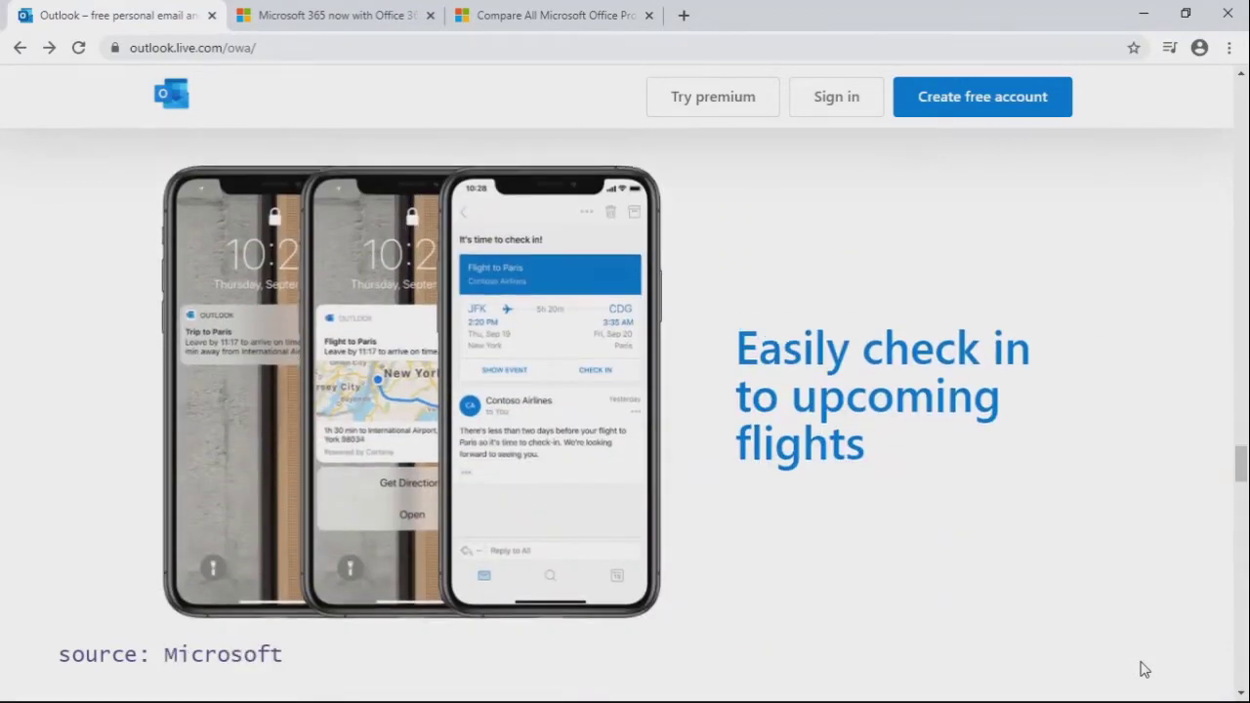
{"action": "scroll", "coordinate": [1145, 670], "scroll_direction": "down", "scroll_amount": 4}
{"action": "scroll", "coordinate": [1145, 670], "scroll_direction": "down", "scroll_amount": 2}
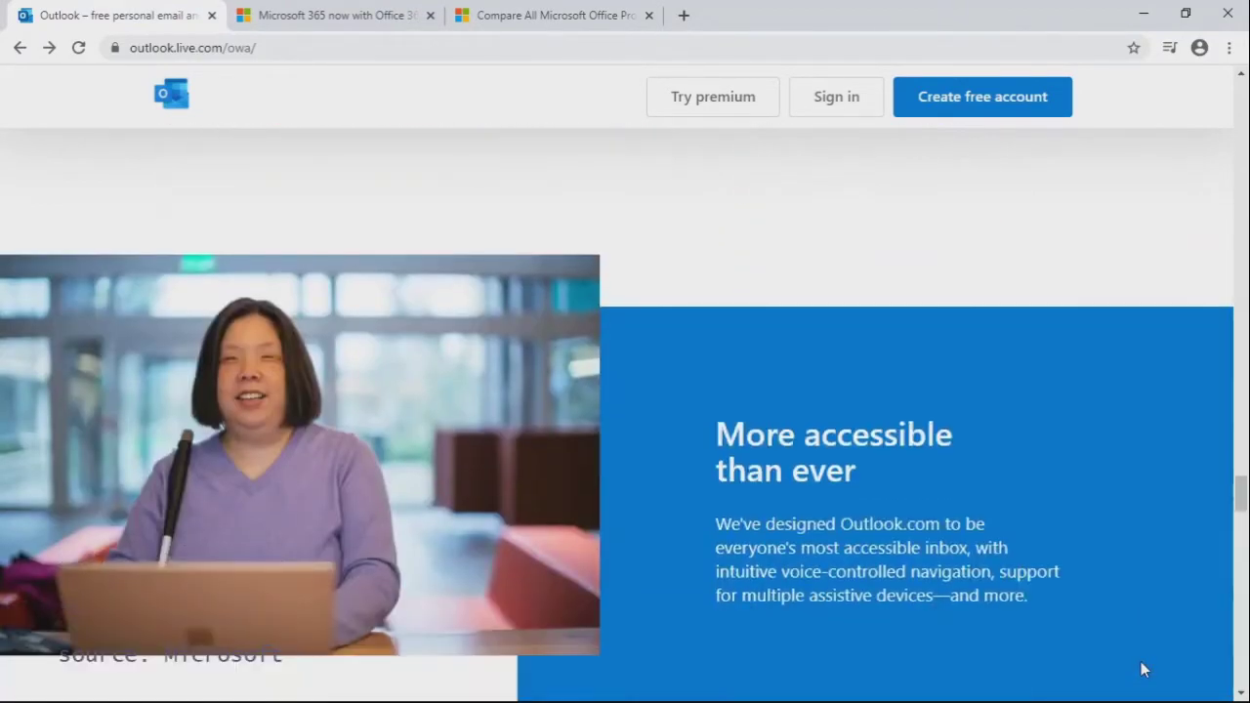
{"action": "scroll", "coordinate": [1145, 670], "scroll_direction": "down", "scroll_amount": 1}
{"action": "scroll", "coordinate": [1145, 670], "scroll_direction": "down", "scroll_amount": 5}
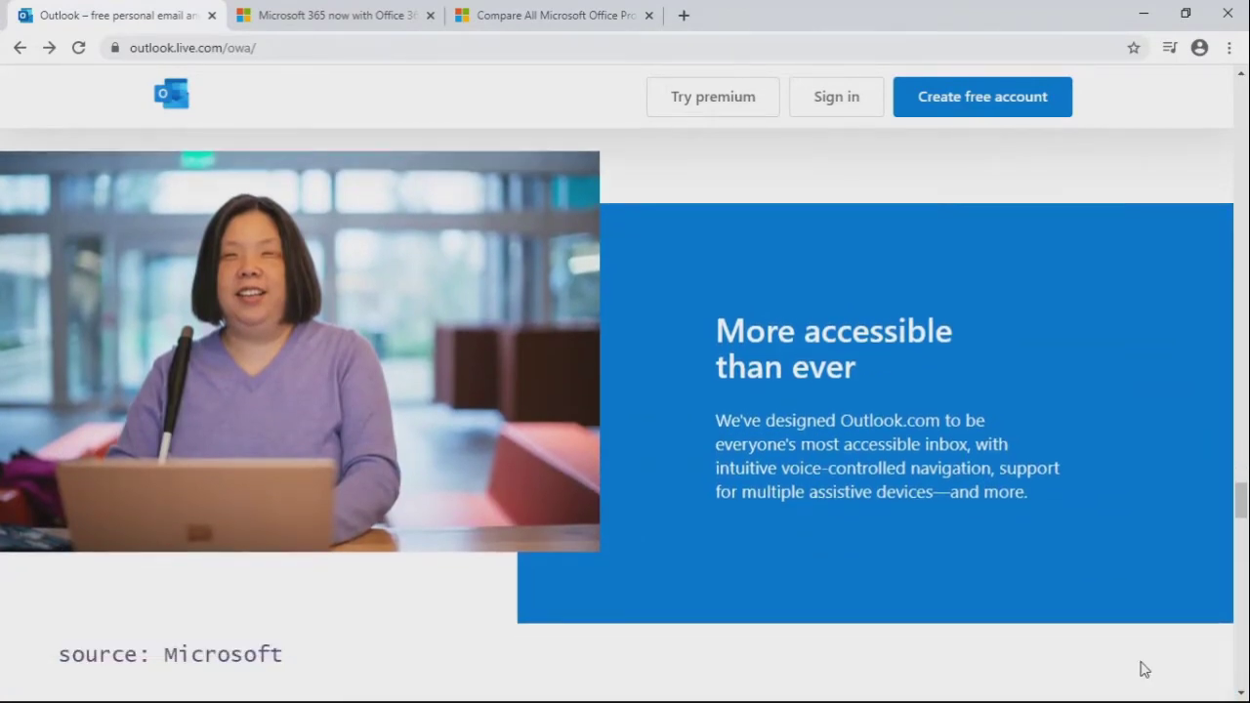
{"action": "scroll", "coordinate": [1145, 670], "scroll_direction": "down", "scroll_amount": 6}
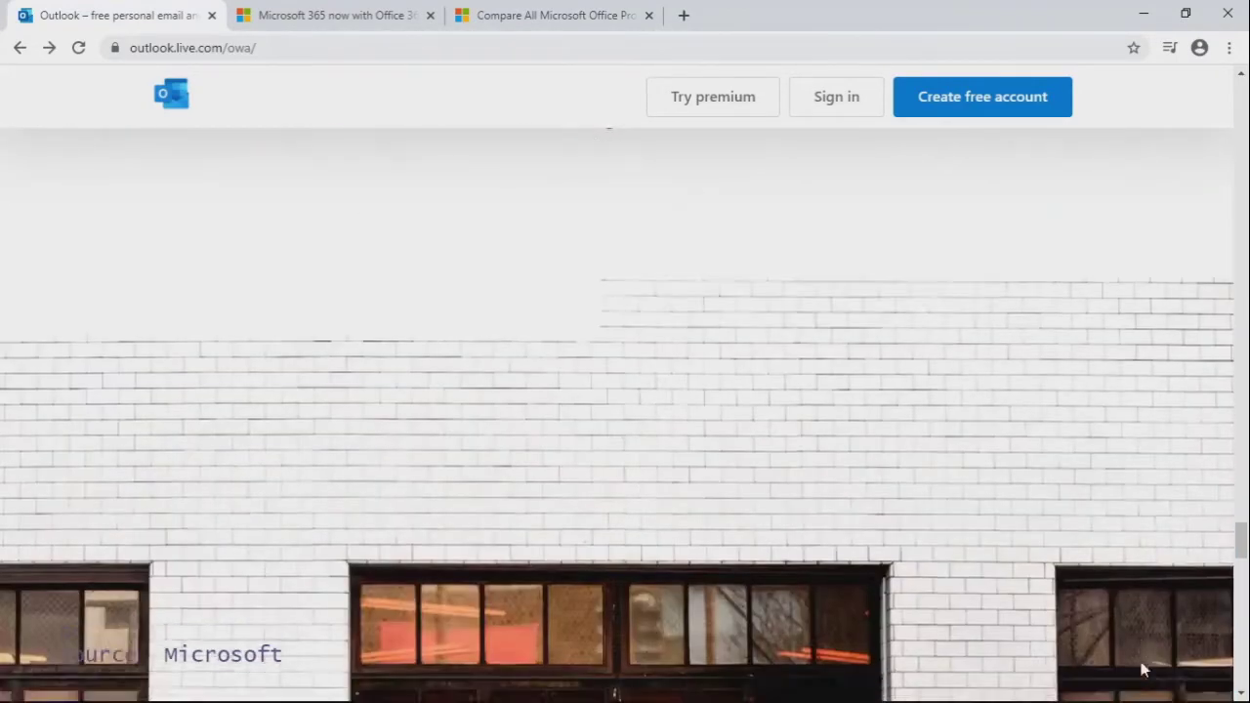
{"action": "scroll", "coordinate": [1145, 670], "scroll_direction": "down", "scroll_amount": 1}
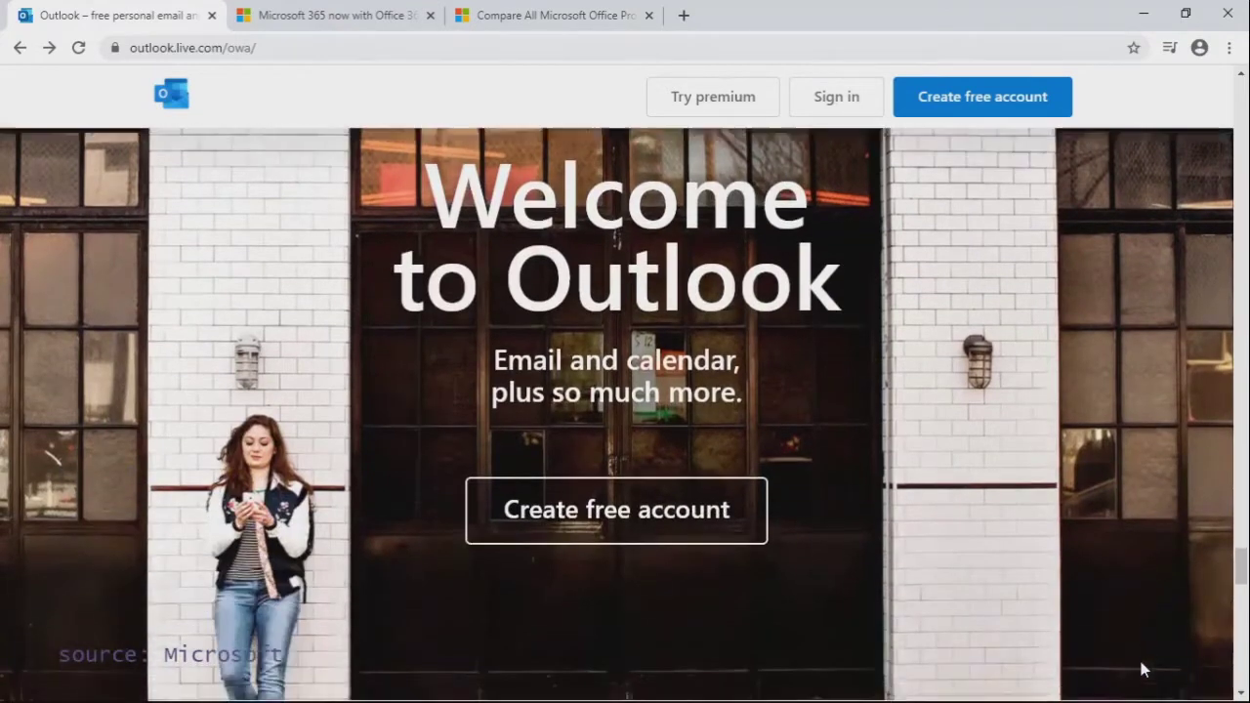
{"action": "scroll", "coordinate": [1145, 670], "scroll_direction": "down", "scroll_amount": 4}
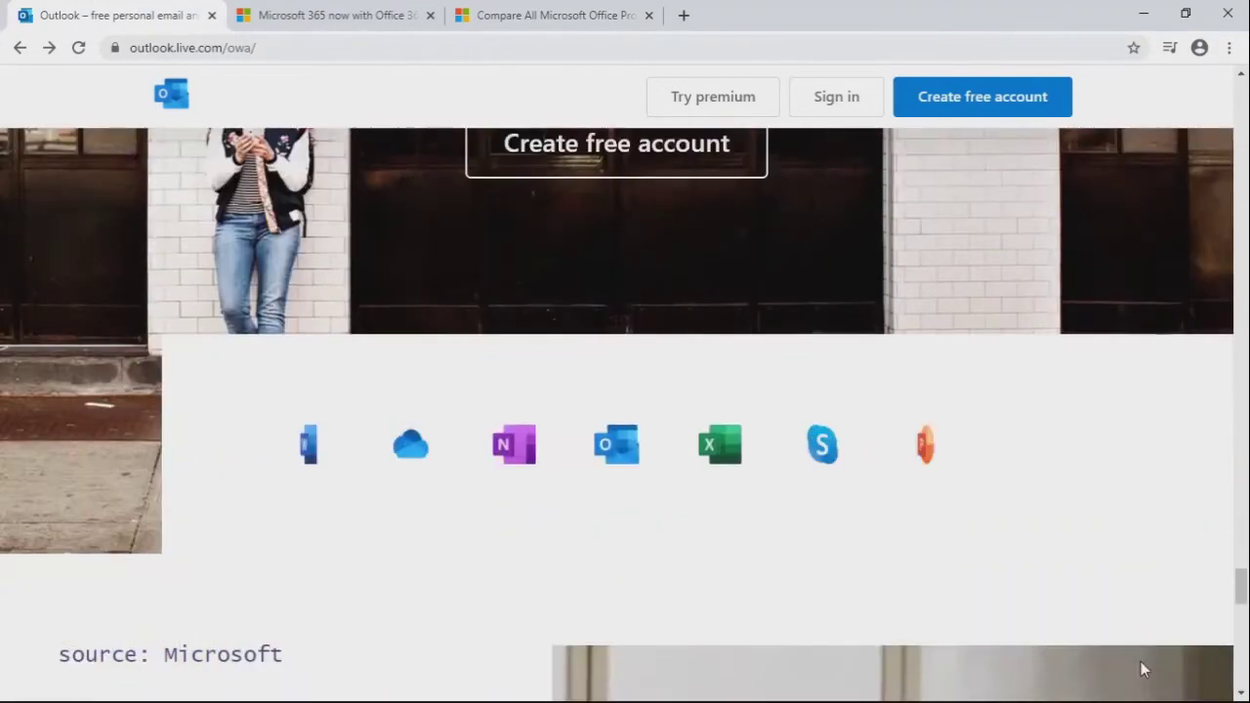
{"action": "scroll", "coordinate": [1143, 669], "scroll_direction": "down", "scroll_amount": 3}
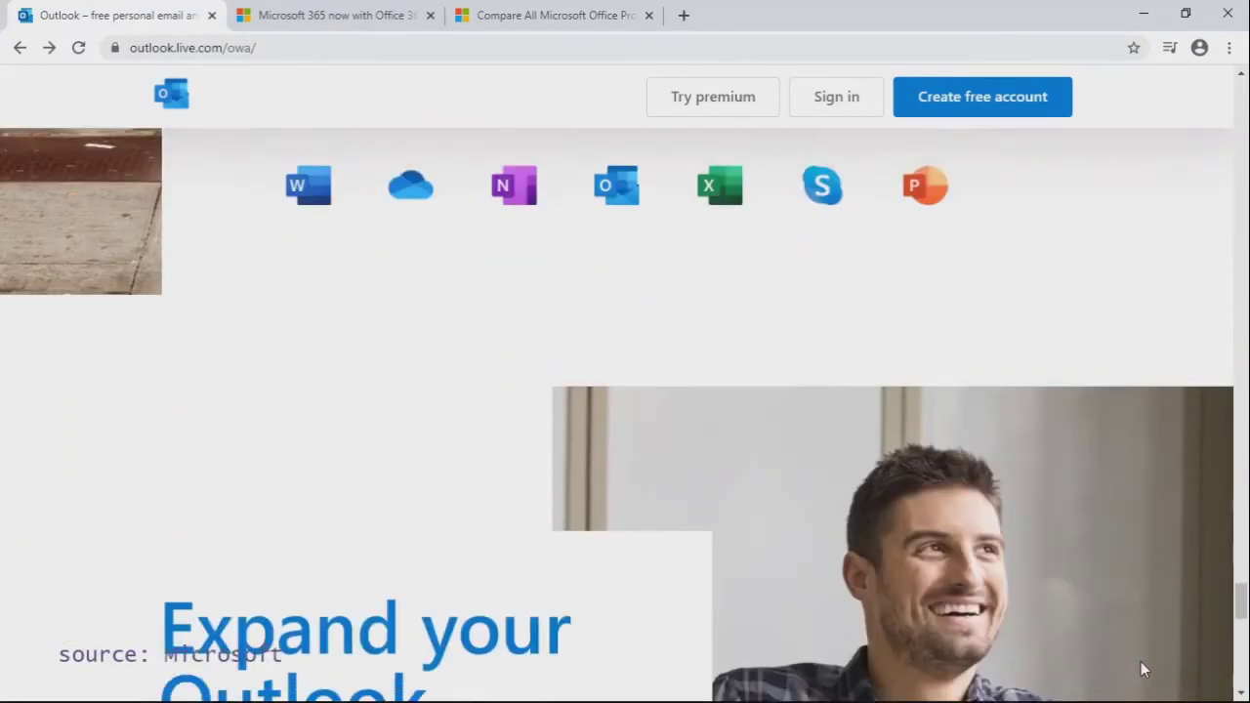
{"action": "scroll", "coordinate": [1143, 670], "scroll_direction": "down", "scroll_amount": 3}
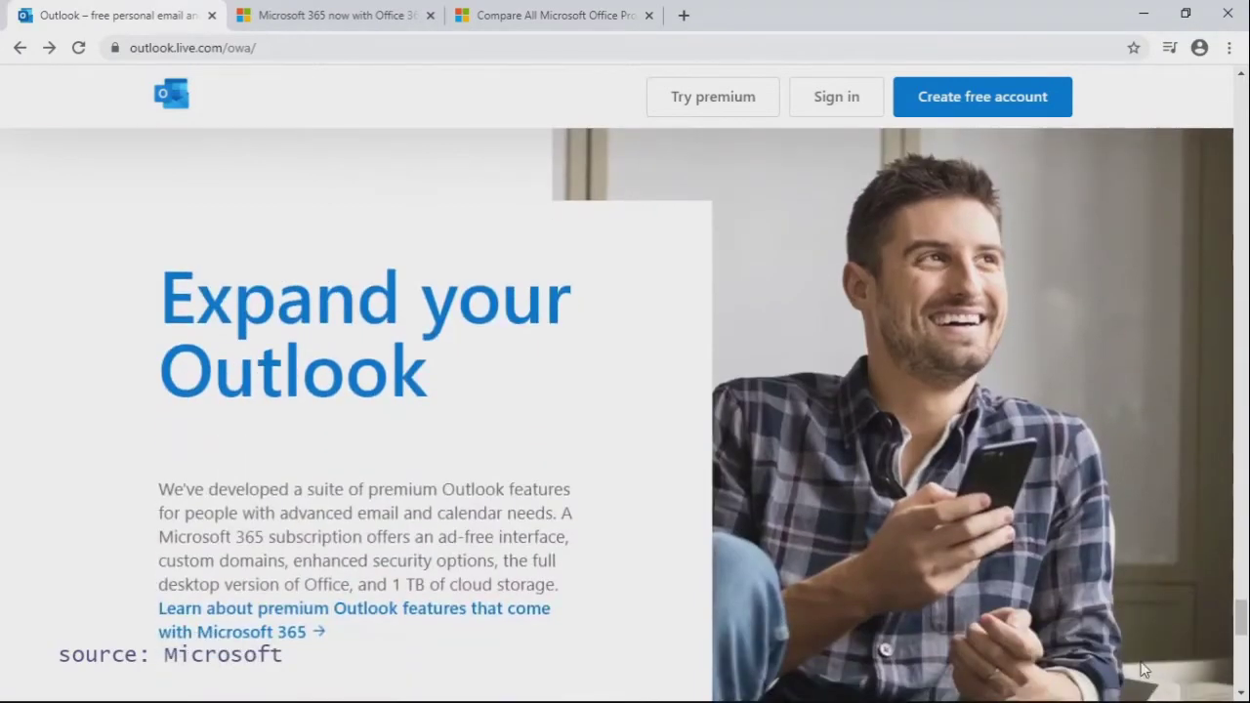
{"action": "scroll", "coordinate": [1145, 670], "scroll_direction": "down", "scroll_amount": 6}
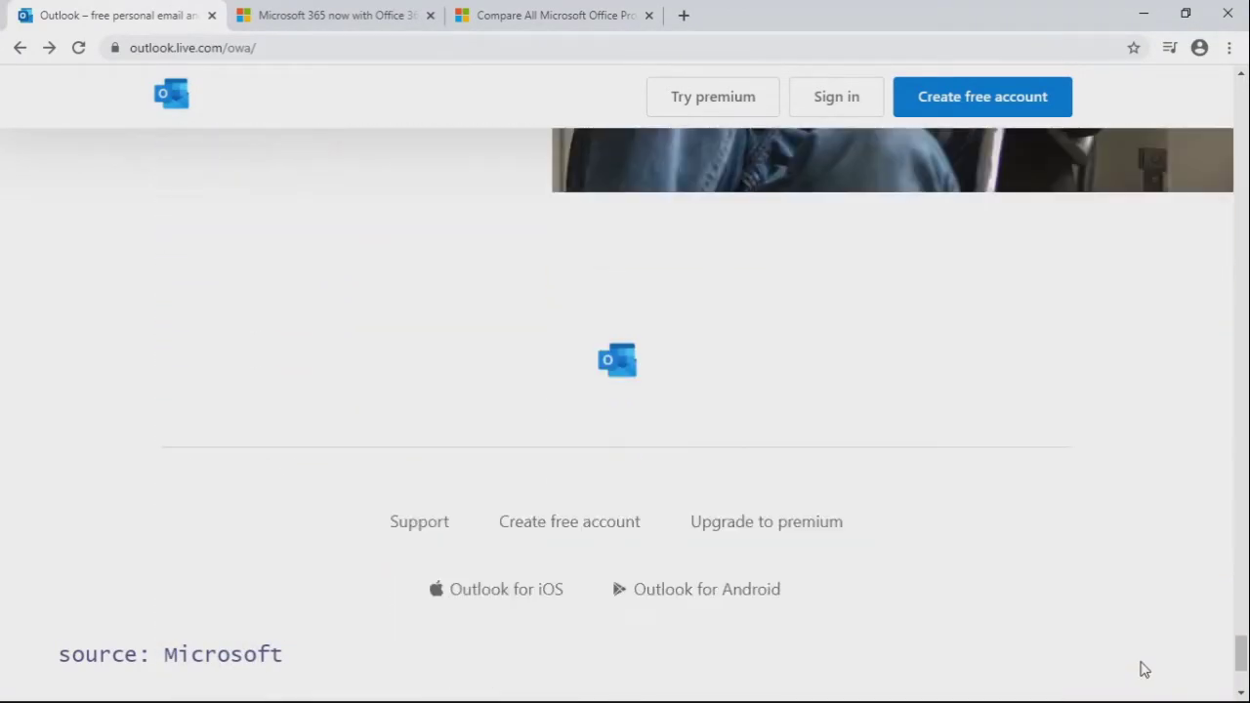
Step: On the Microsoft 365 tab, scroll to the promo video and play it full screen
{"action": "left_click", "coordinate": [349, 28]}
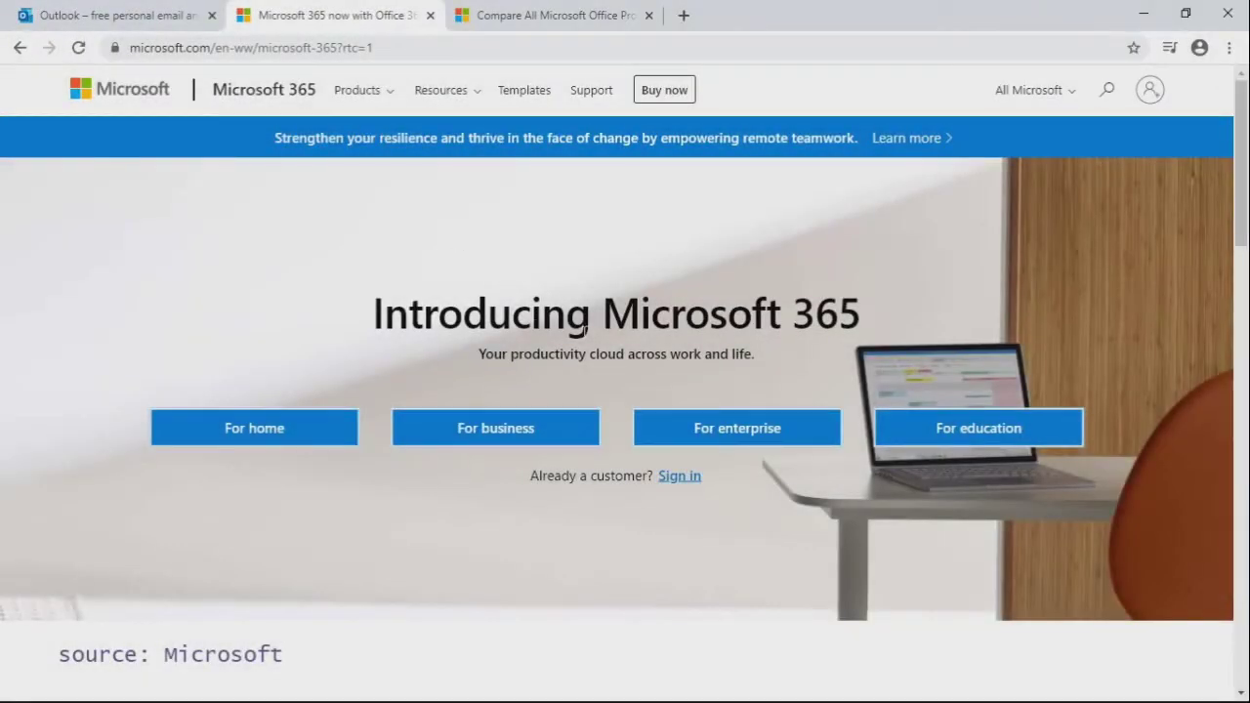
{"action": "scroll", "coordinate": [836, 557], "scroll_direction": "down", "scroll_amount": 8}
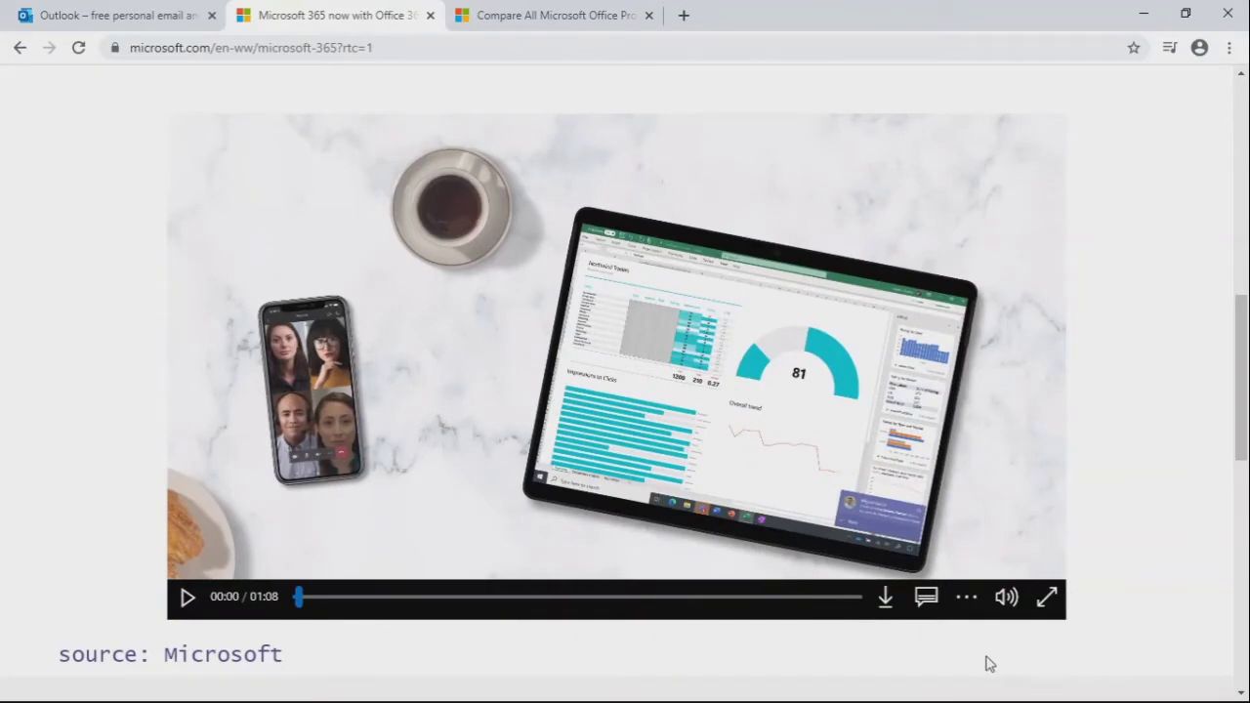
{"action": "left_click", "coordinate": [1047, 598]}
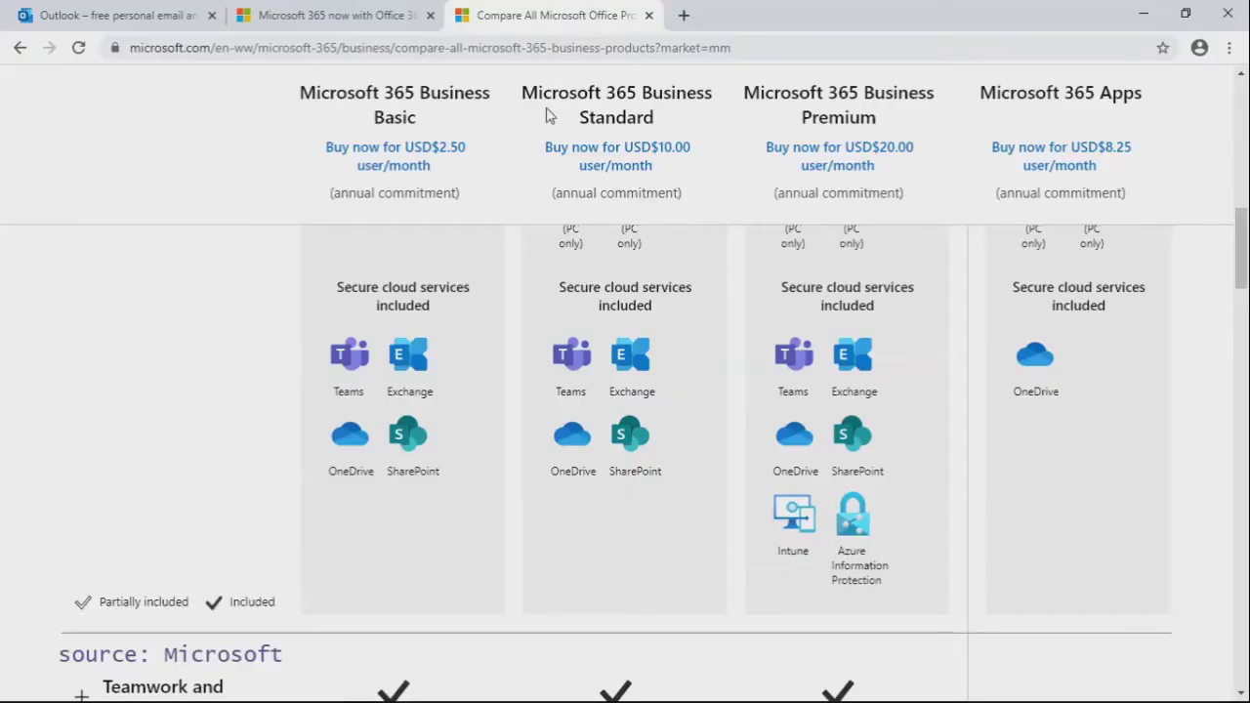
Step: Show the For home plans and browse the Family, Personal and Home & Student 2019 cards
{"action": "scroll", "coordinate": [547, 117], "scroll_direction": "up", "scroll_amount": 10}
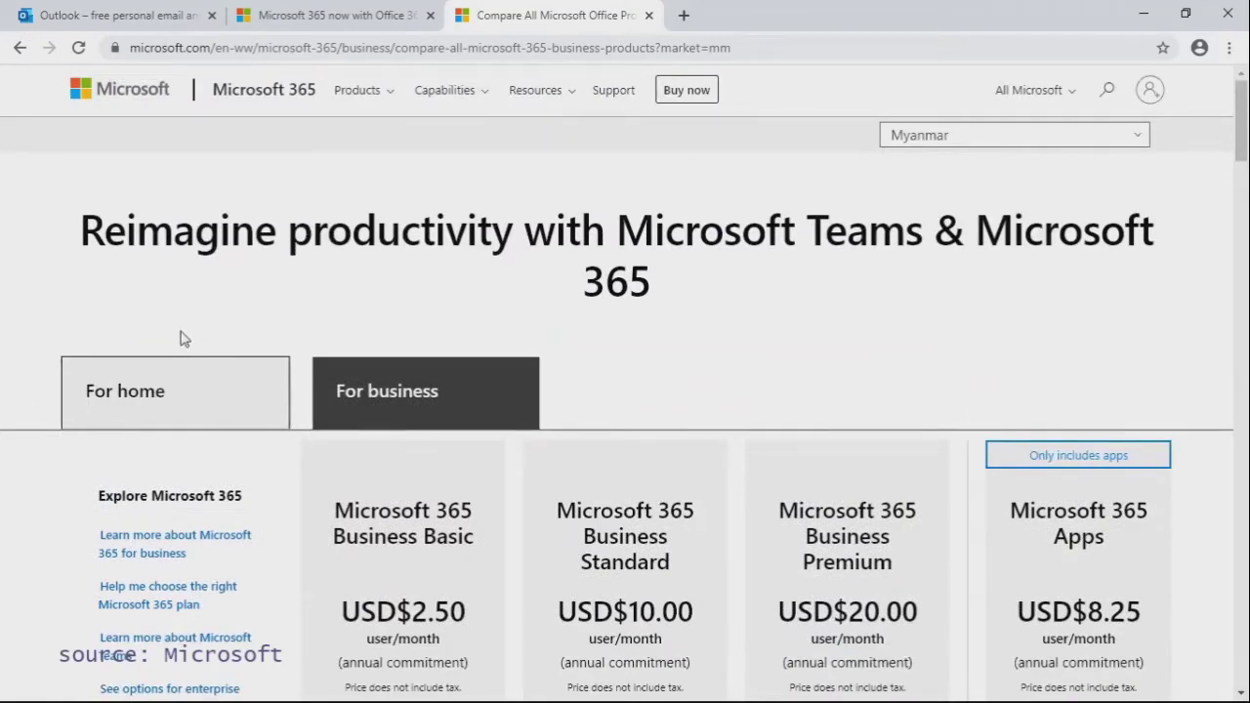
{"action": "left_click", "coordinate": [154, 396]}
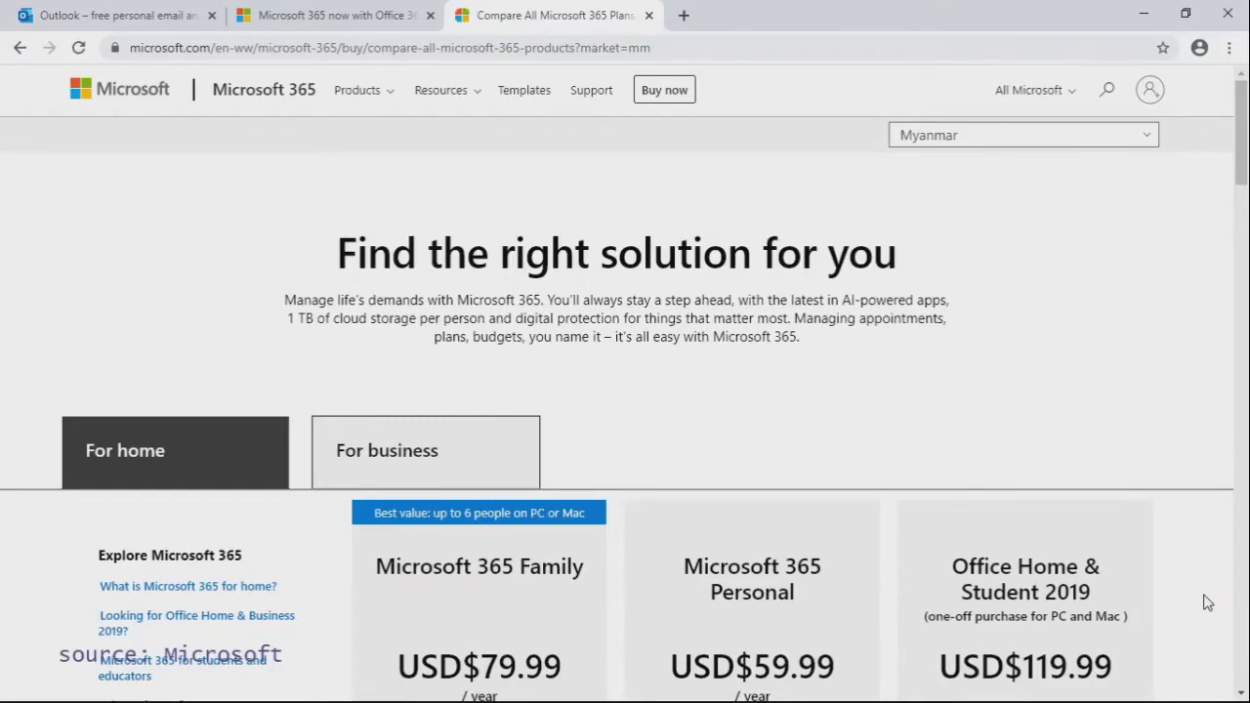
{"action": "scroll", "coordinate": [1208, 603], "scroll_direction": "down", "scroll_amount": 3}
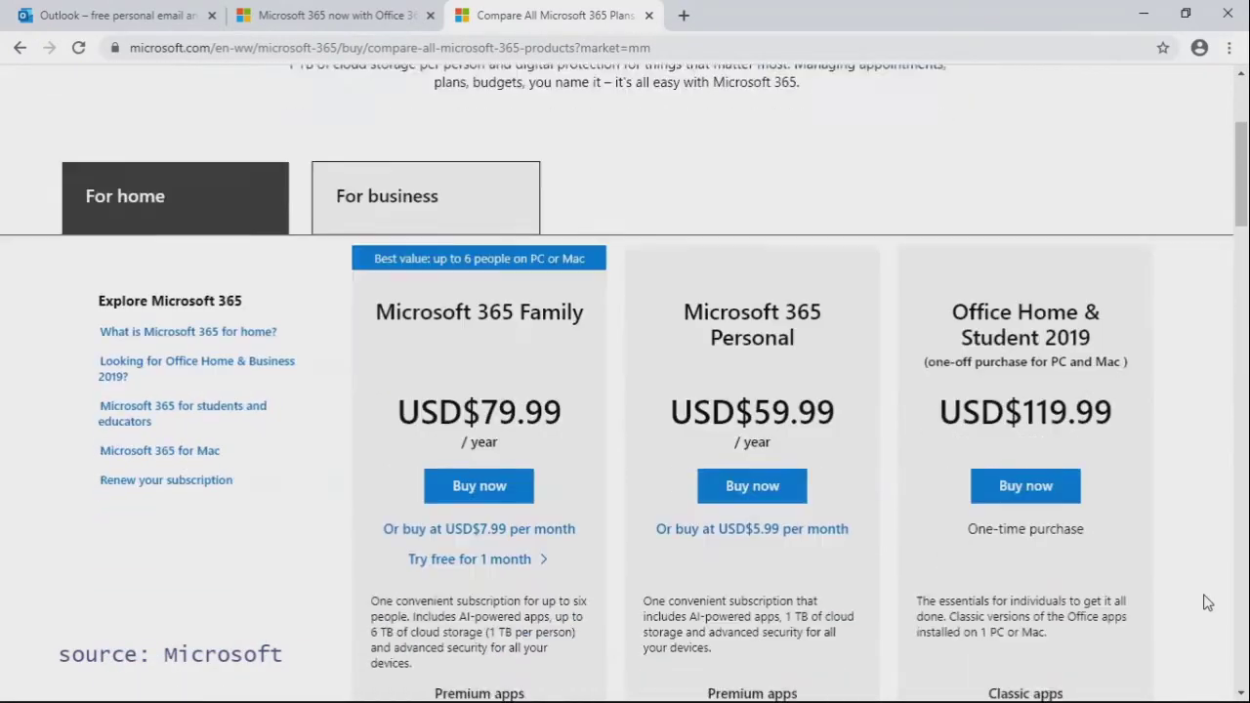
{"action": "scroll", "coordinate": [1207, 603], "scroll_direction": "down", "scroll_amount": 1}
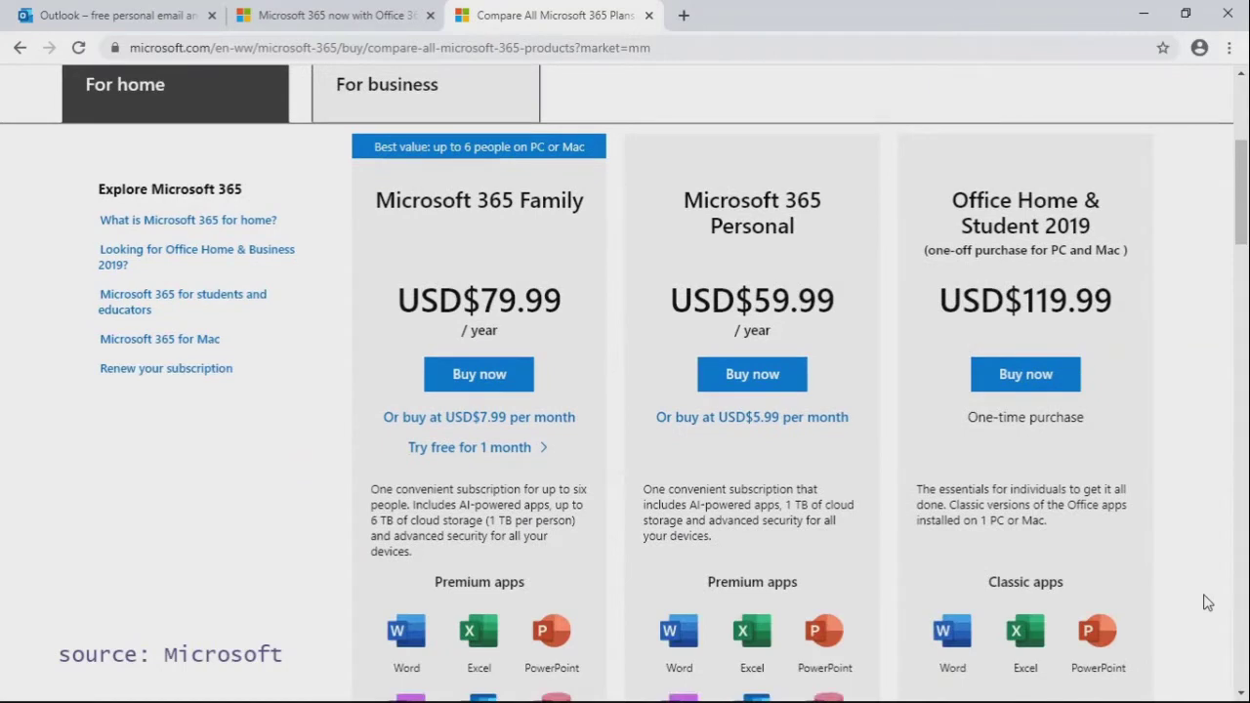
{"action": "scroll", "coordinate": [1207, 603], "scroll_direction": "down", "scroll_amount": 1}
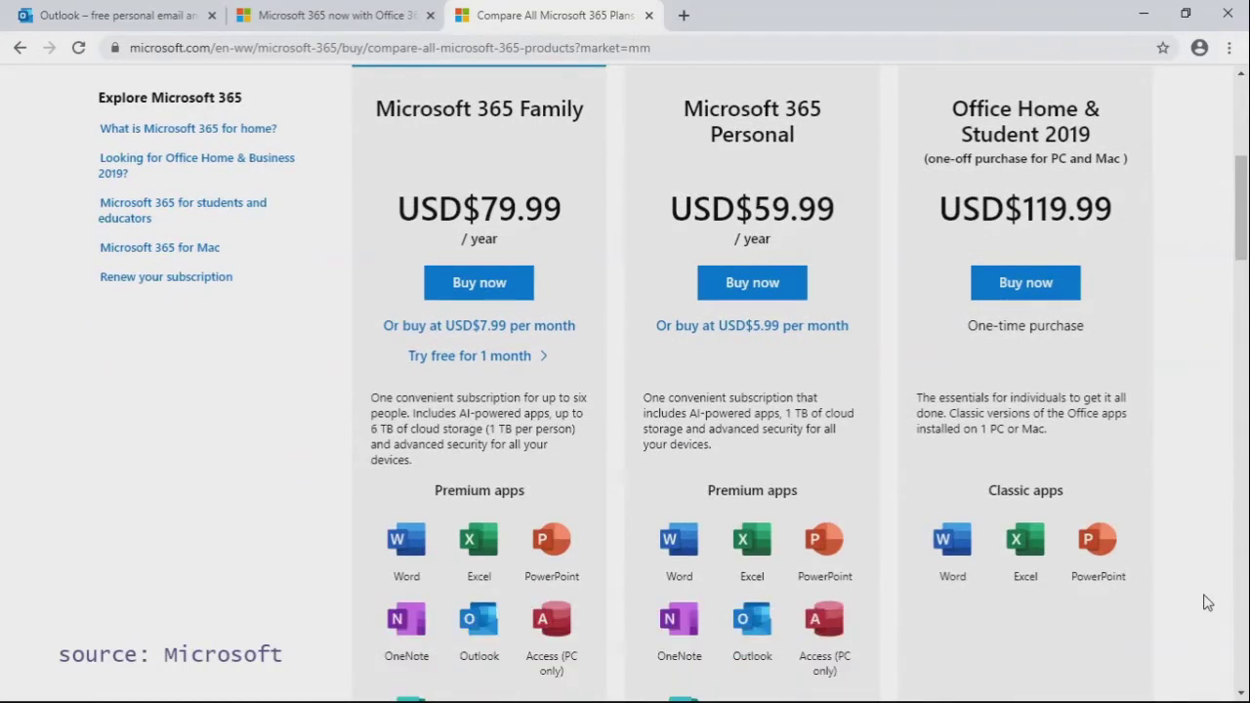
{"action": "scroll", "coordinate": [1208, 603], "scroll_direction": "down", "scroll_amount": 1}
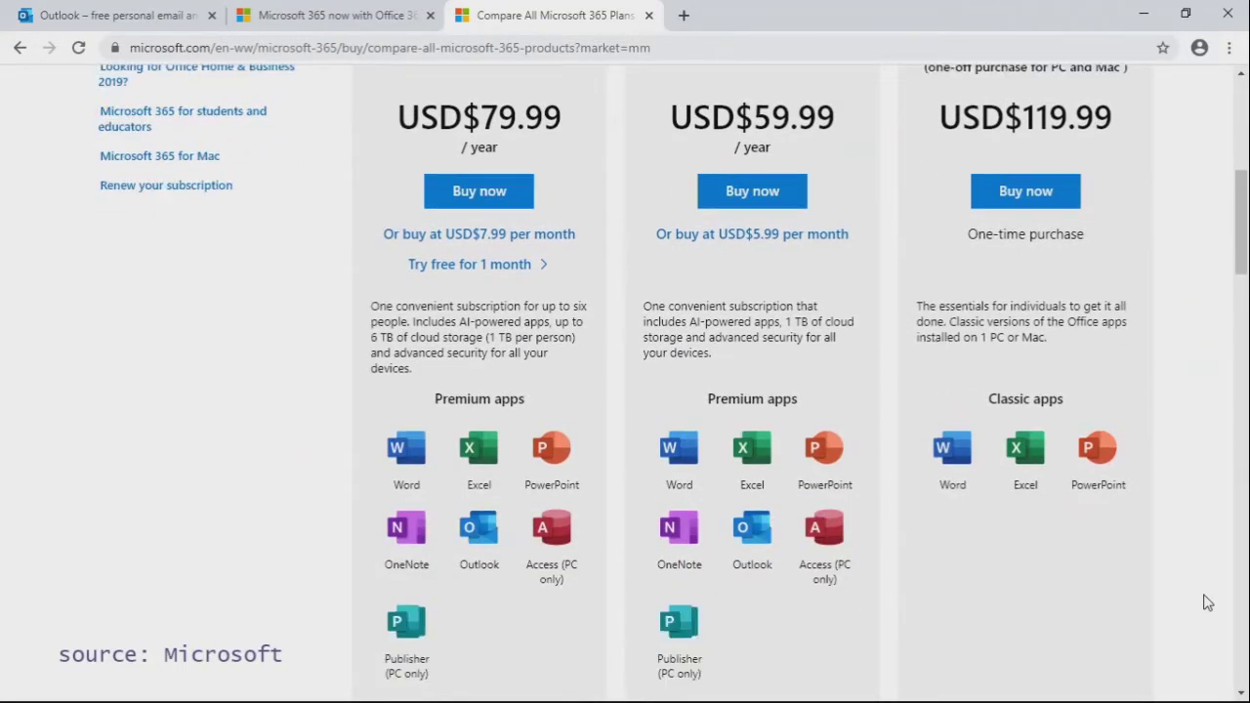
{"action": "scroll", "coordinate": [1208, 603], "scroll_direction": "down", "scroll_amount": 1}
{"action": "scroll", "coordinate": [1207, 603], "scroll_direction": "down", "scroll_amount": 1}
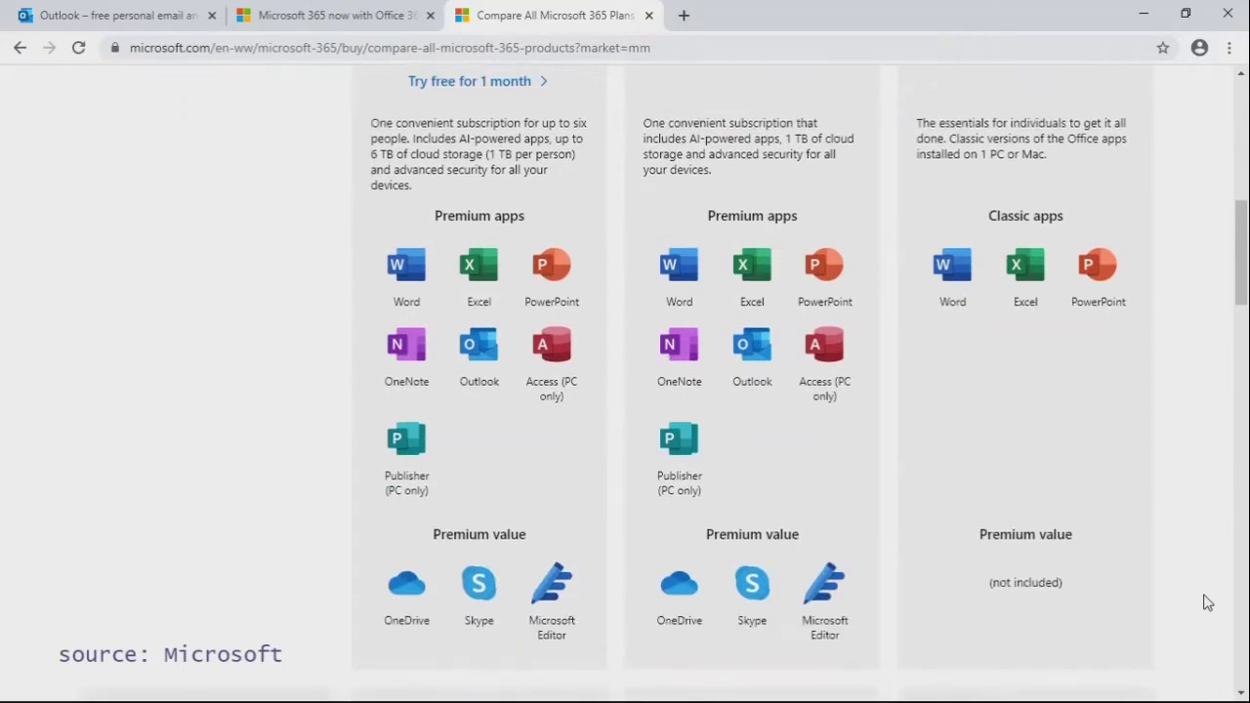
{"action": "scroll", "coordinate": [1208, 603], "scroll_direction": "down", "scroll_amount": 1}
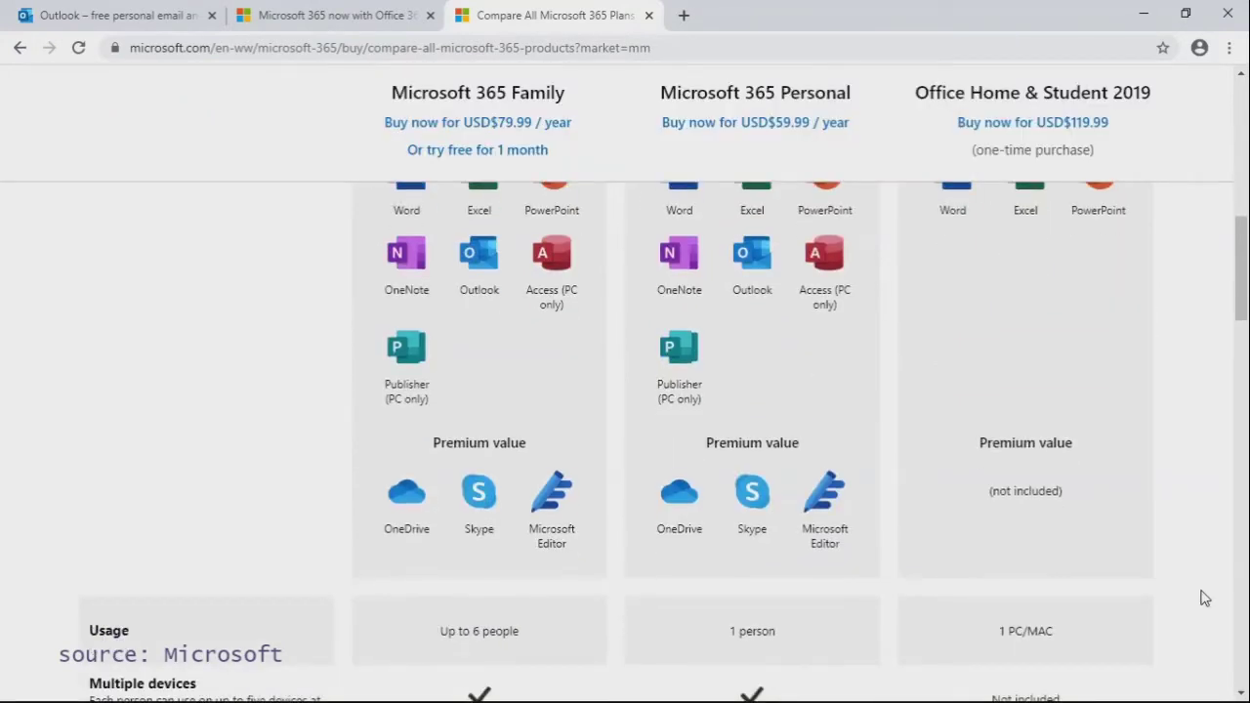
Step: Return to the For business plans comparison with Myanmar USD pricing
{"action": "scroll", "coordinate": [1205, 599], "scroll_direction": "up", "scroll_amount": 5}
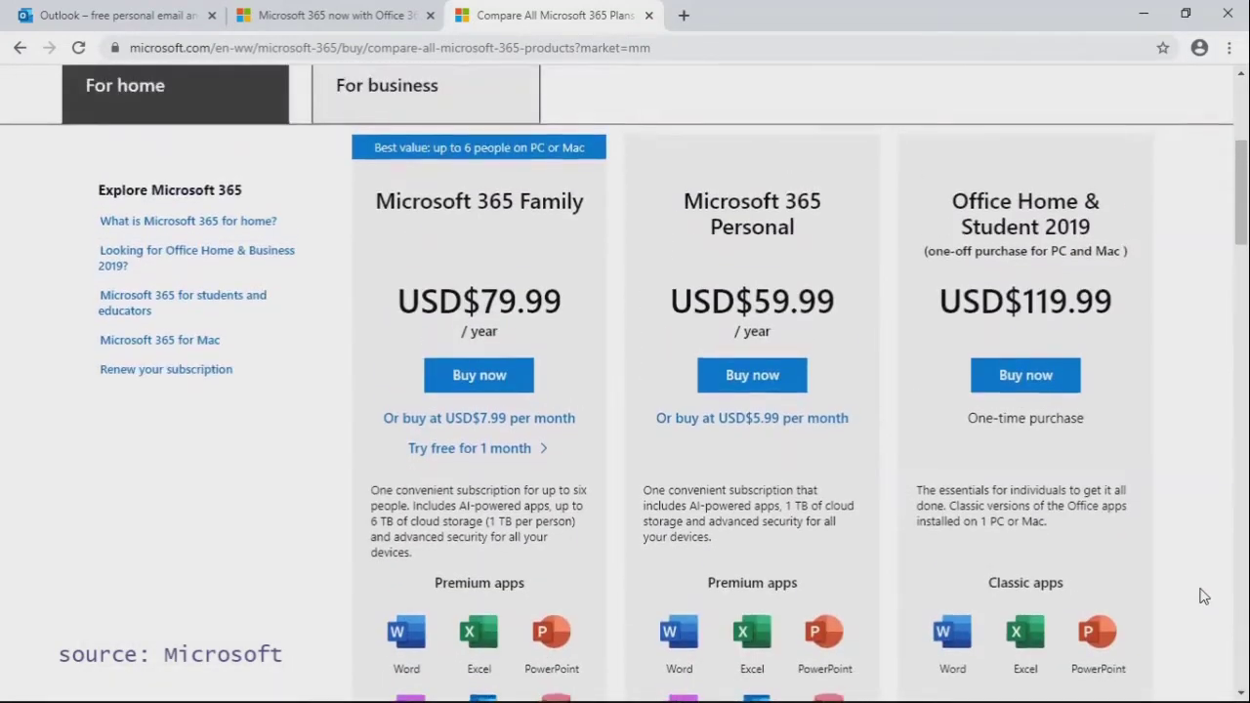
{"action": "scroll", "coordinate": [1204, 597], "scroll_direction": "up", "scroll_amount": 2}
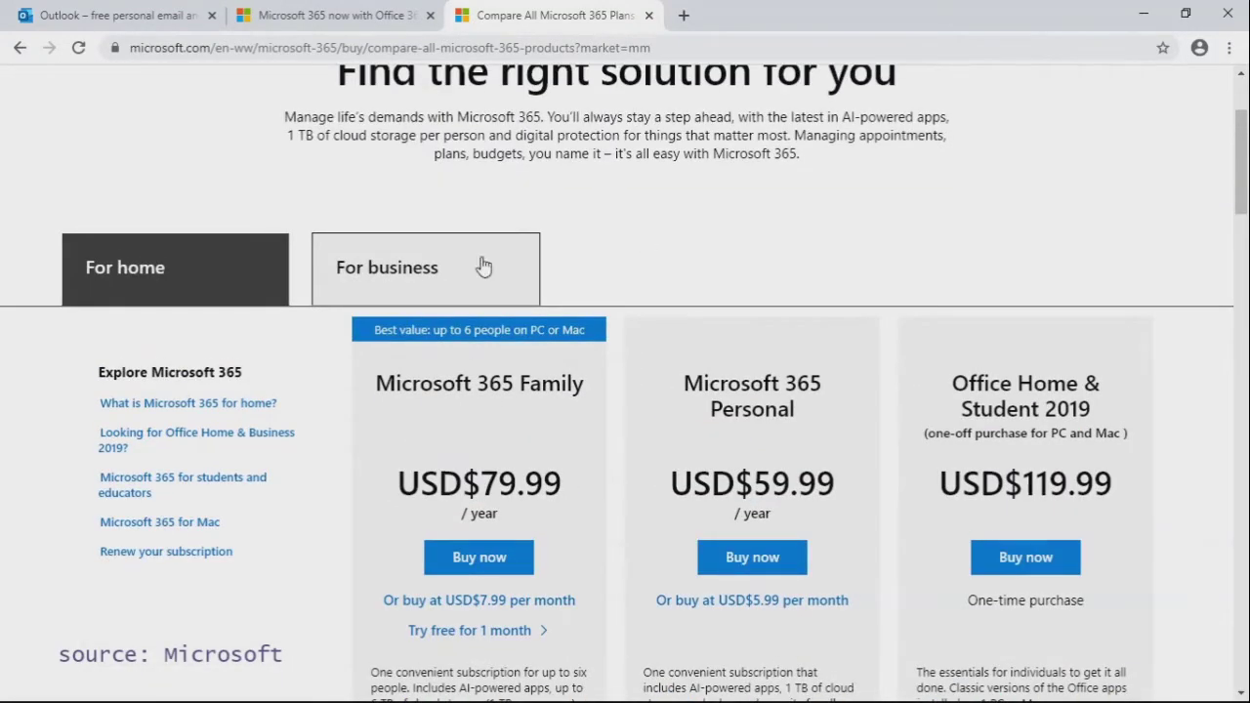
{"action": "left_click", "coordinate": [439, 280]}
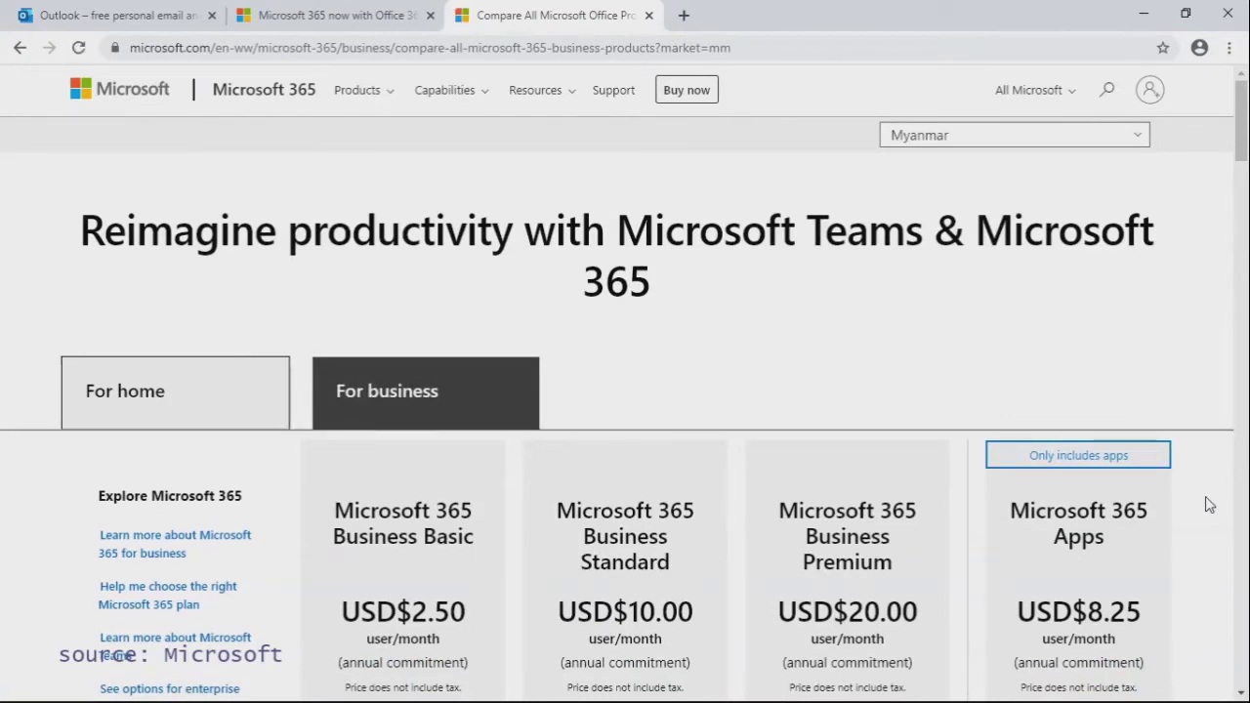
Step: Scroll down through the business plan comparison and back up
{"action": "scroll", "coordinate": [1210, 505], "scroll_direction": "down", "scroll_amount": 1}
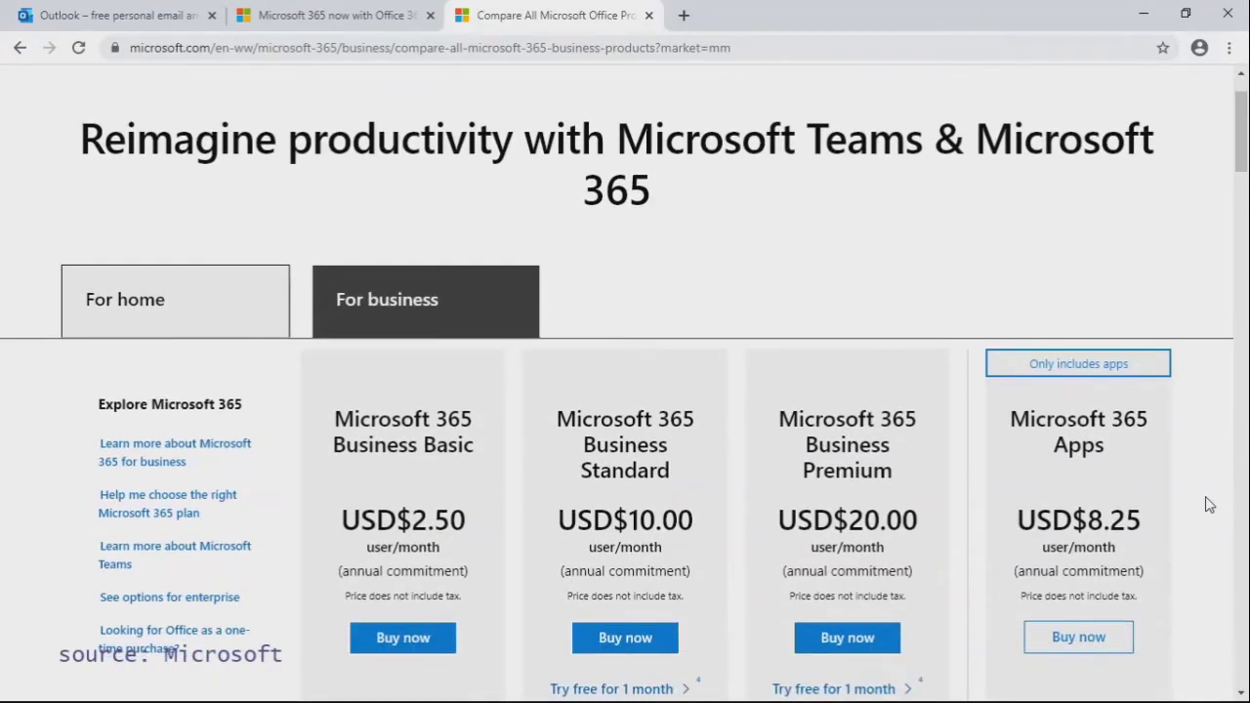
{"action": "scroll", "coordinate": [1209, 504], "scroll_direction": "down", "scroll_amount": 2}
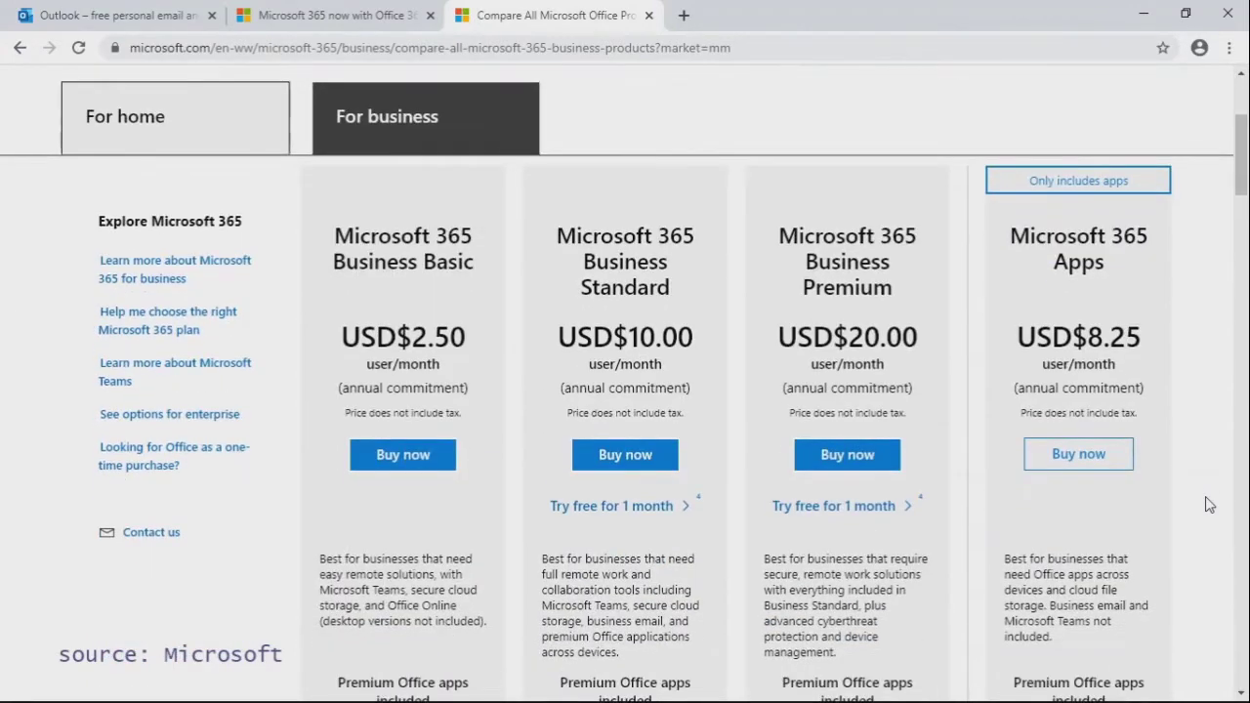
{"action": "scroll", "coordinate": [1210, 504], "scroll_direction": "down", "scroll_amount": 1}
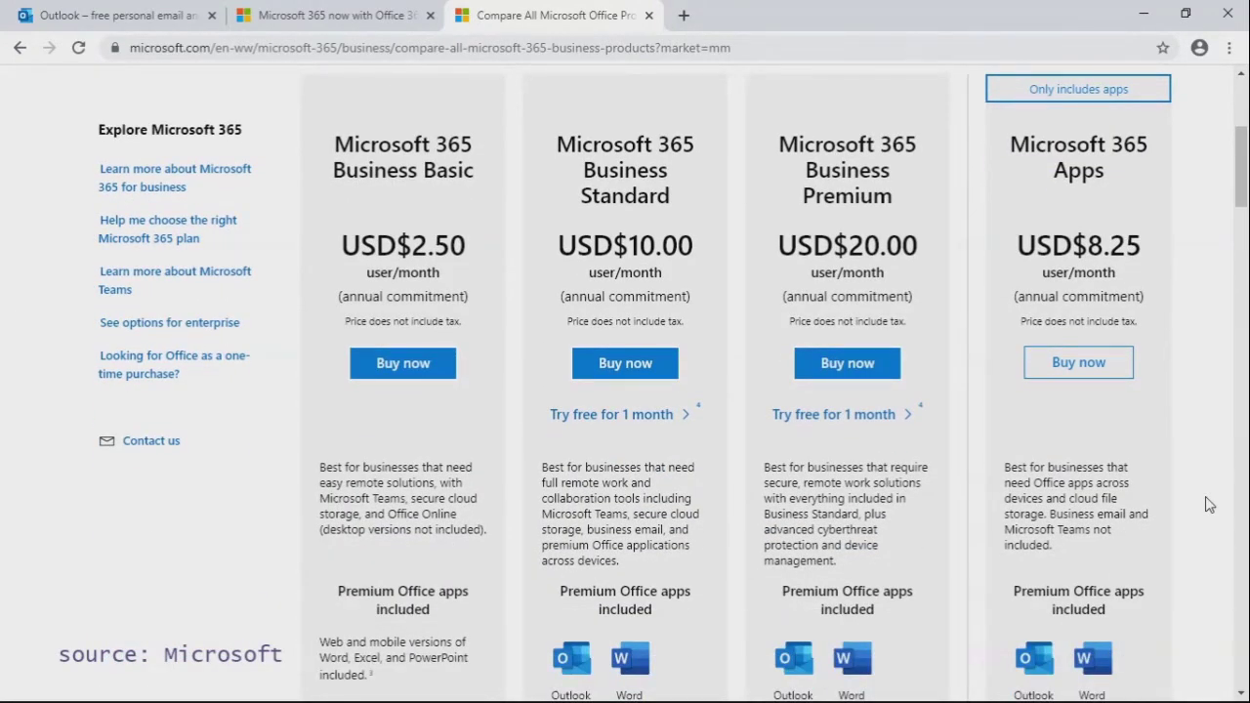
{"action": "scroll", "coordinate": [1210, 504], "scroll_direction": "down", "scroll_amount": 2}
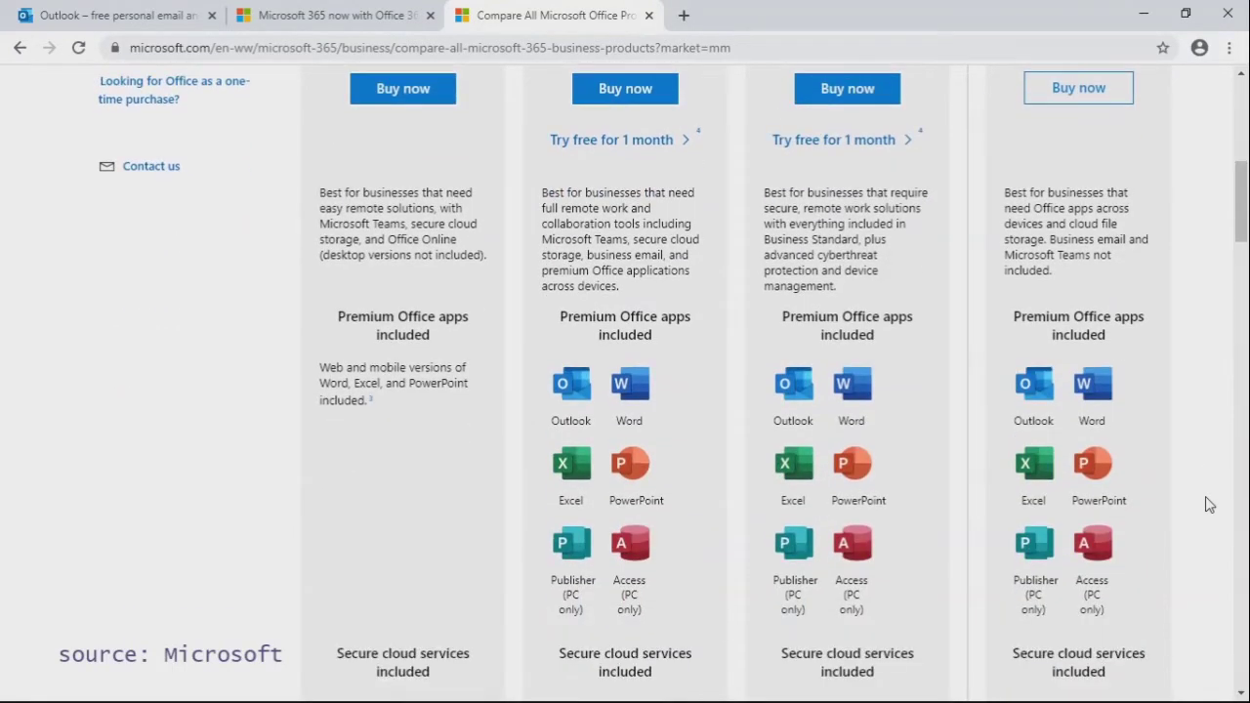
{"action": "scroll", "coordinate": [1208, 505], "scroll_direction": "down", "scroll_amount": 1}
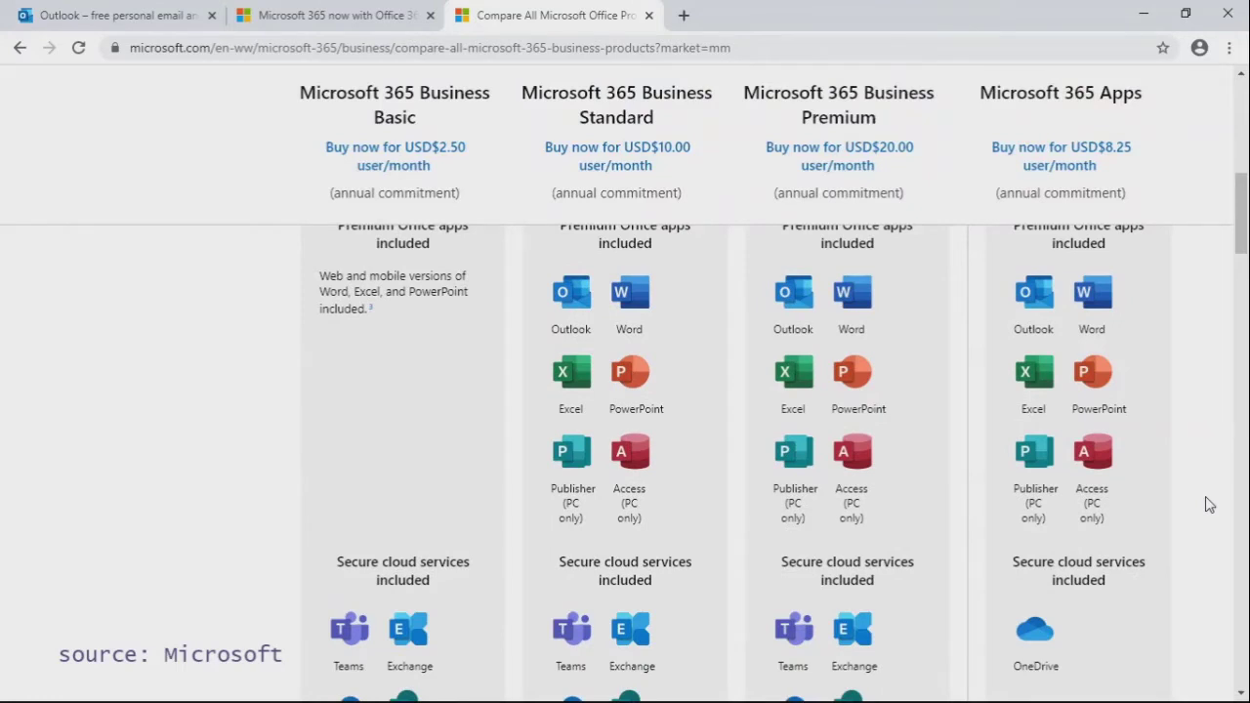
{"action": "scroll", "coordinate": [1208, 505], "scroll_direction": "down", "scroll_amount": 1}
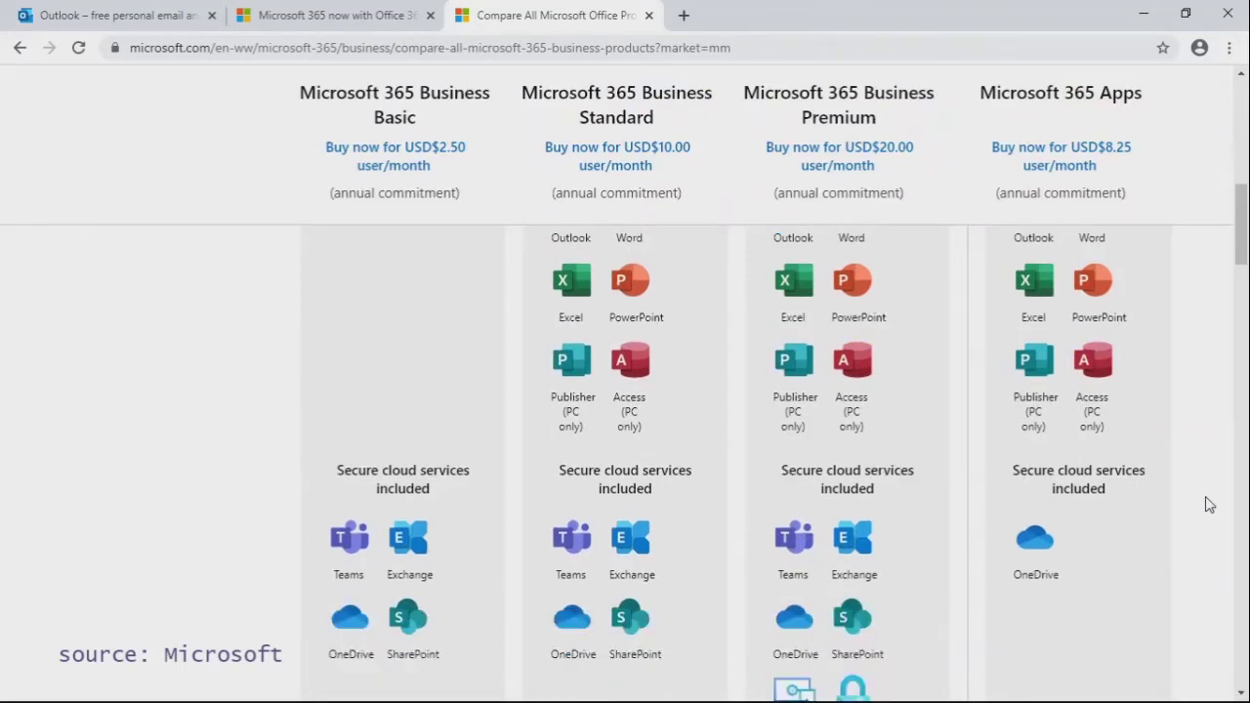
{"action": "scroll", "coordinate": [1209, 505], "scroll_direction": "down", "scroll_amount": 1}
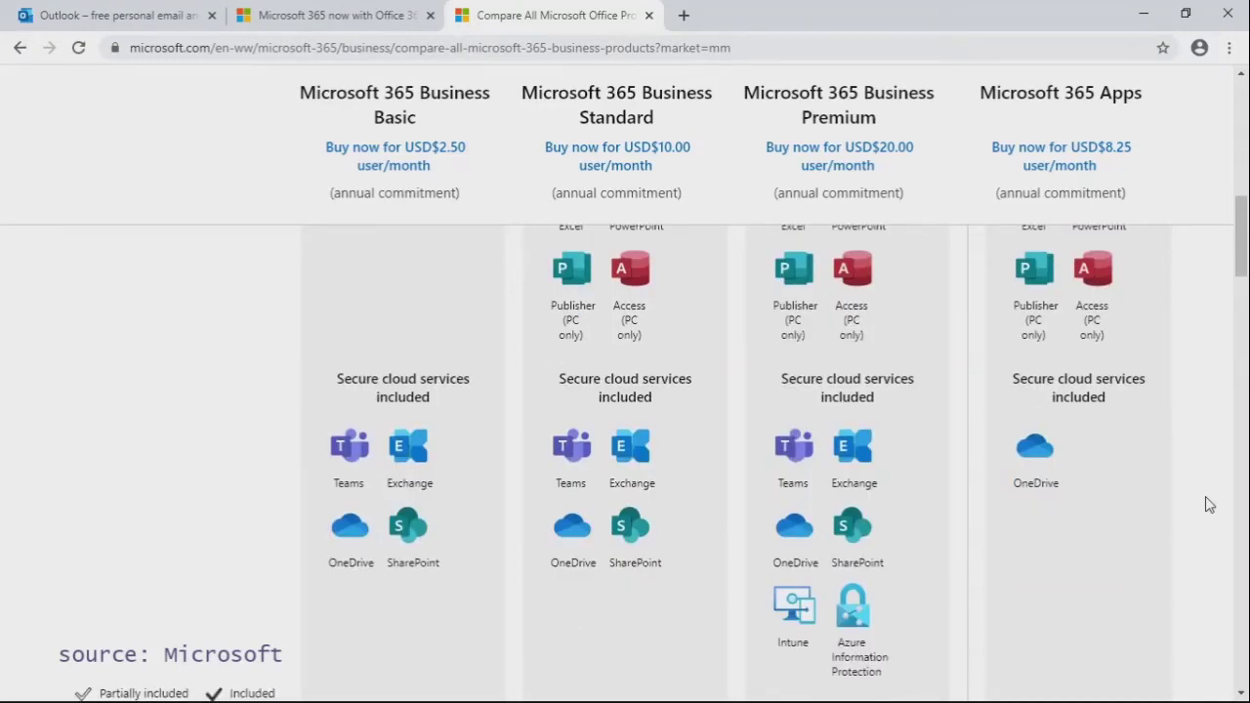
{"action": "scroll", "coordinate": [1209, 505], "scroll_direction": "up", "scroll_amount": 5}
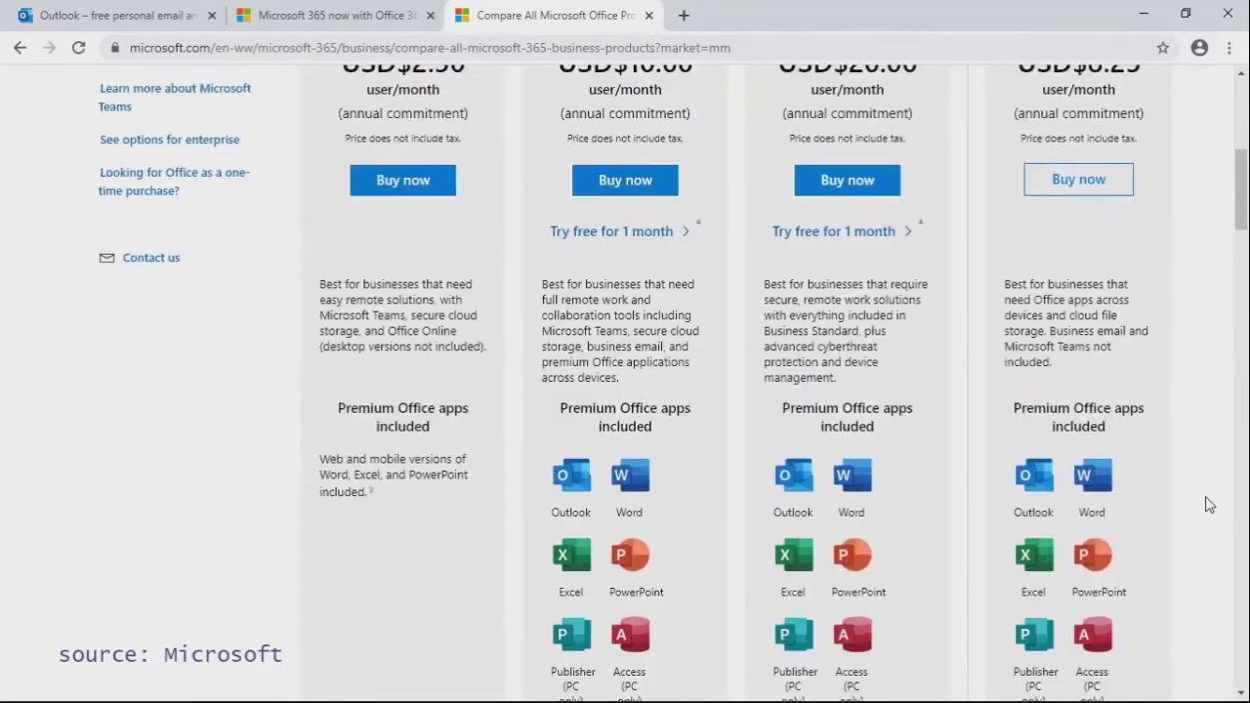
{"action": "scroll", "coordinate": [1208, 505], "scroll_direction": "up", "scroll_amount": 3}
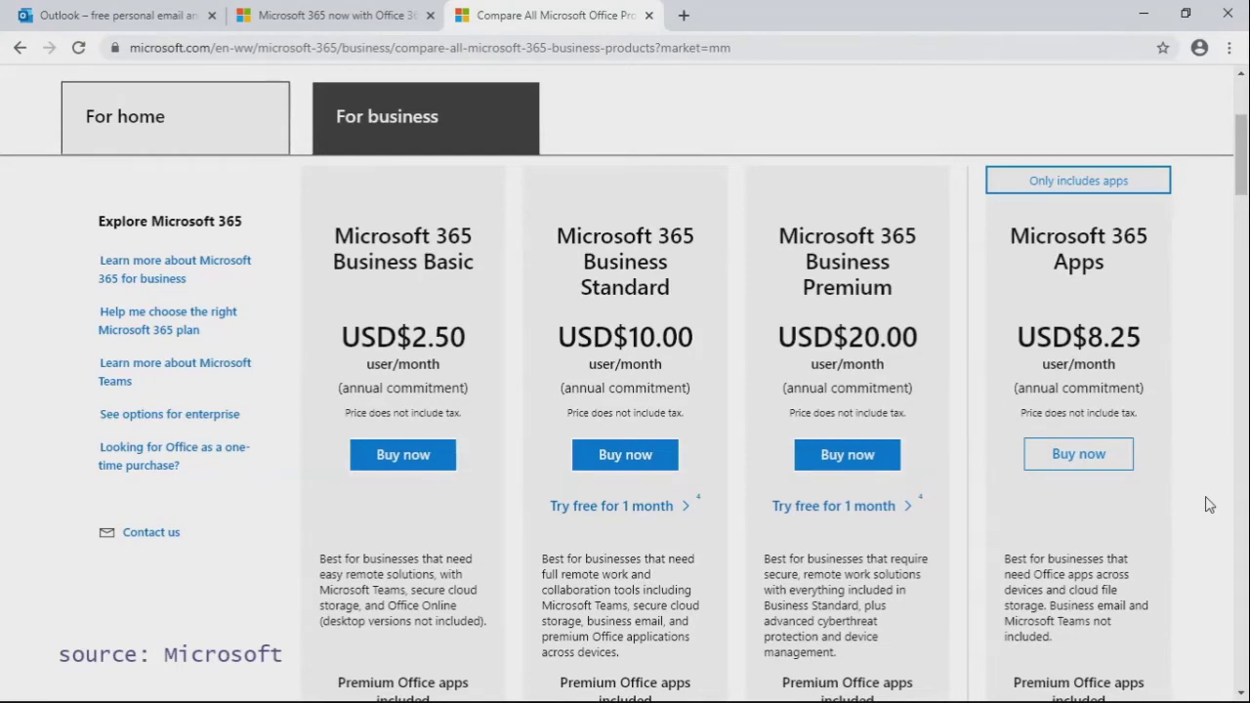
Step: Open a new browser tab and load outlook.com
{"action": "left_click", "coordinate": [684, 15]}
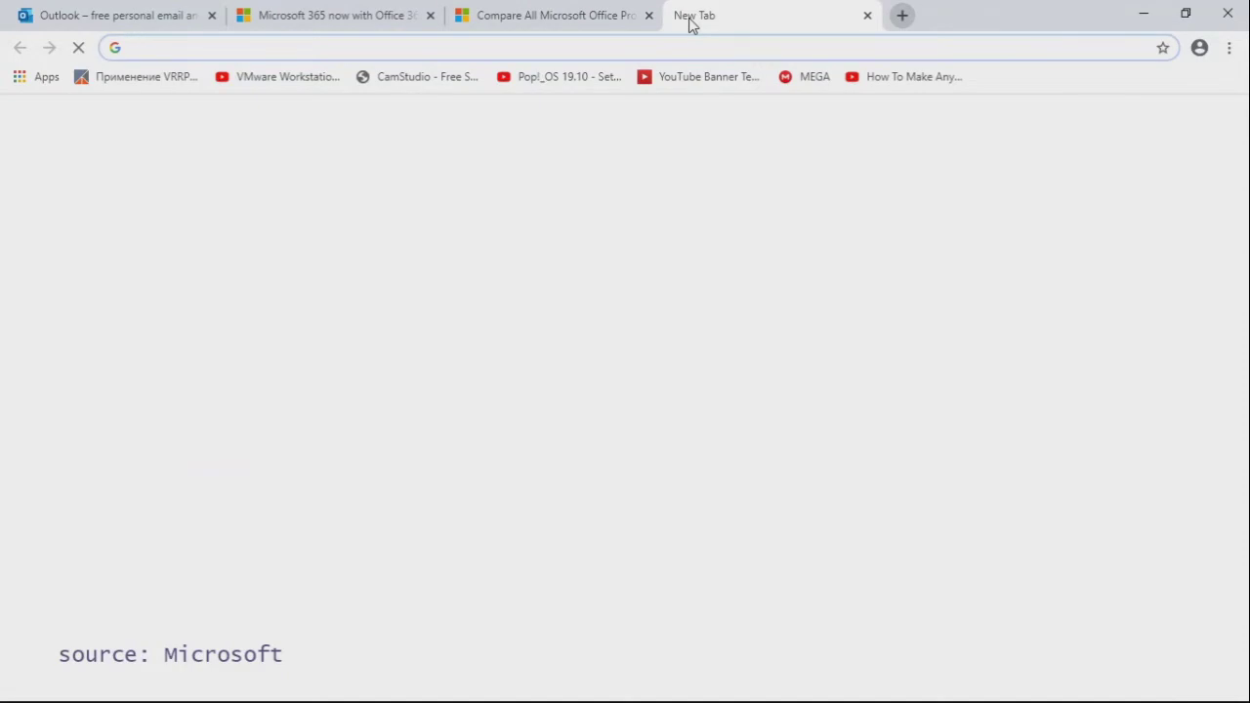
{"action": "type", "text": "out"}
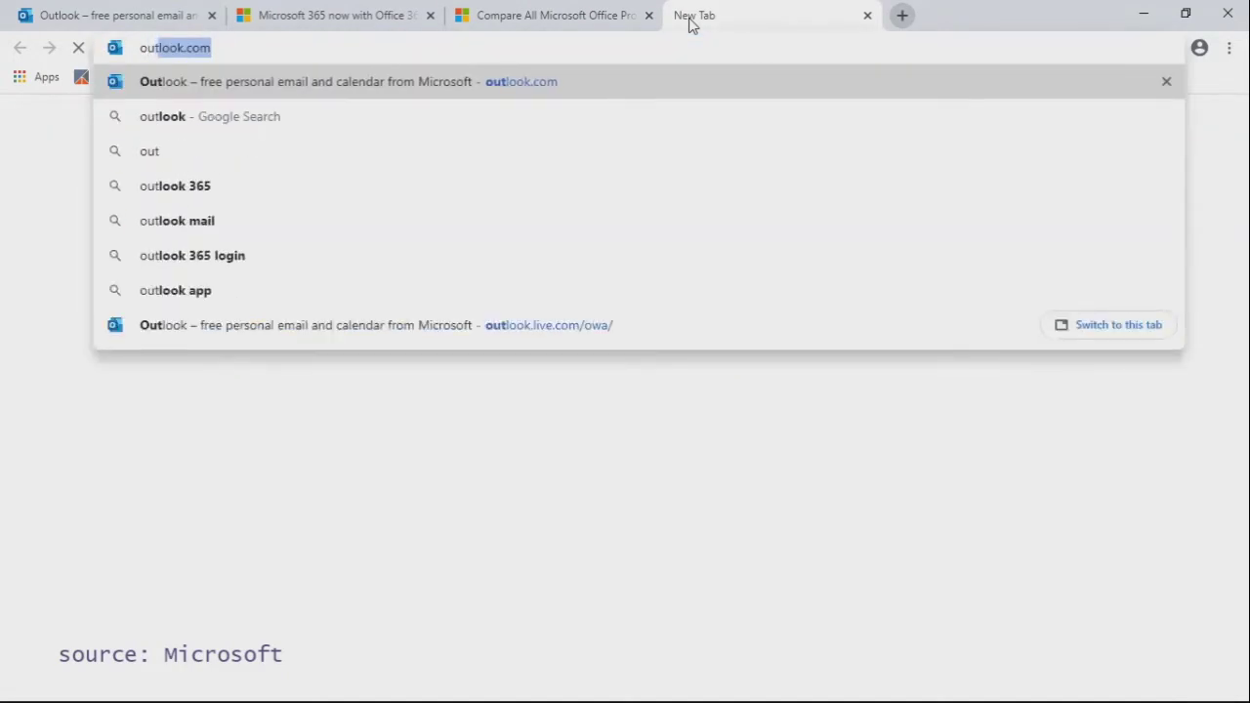
{"action": "type", "text": "look.com"}
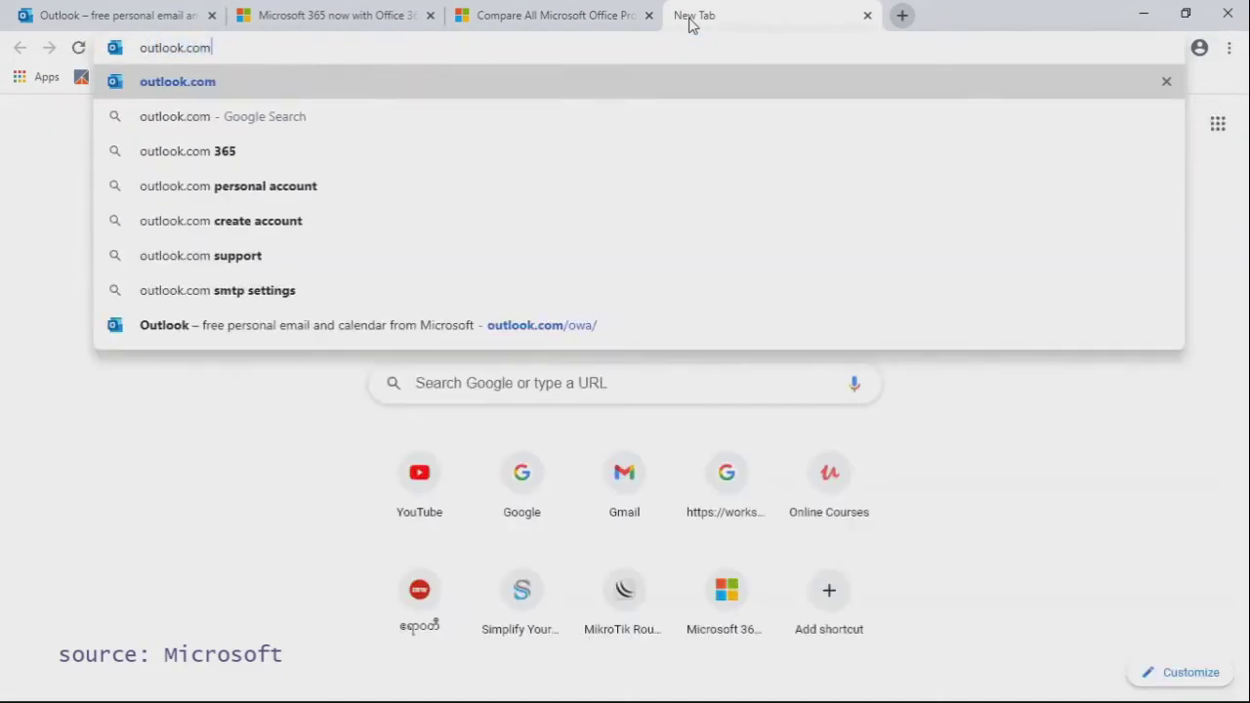
{"action": "key", "text": "Return"}
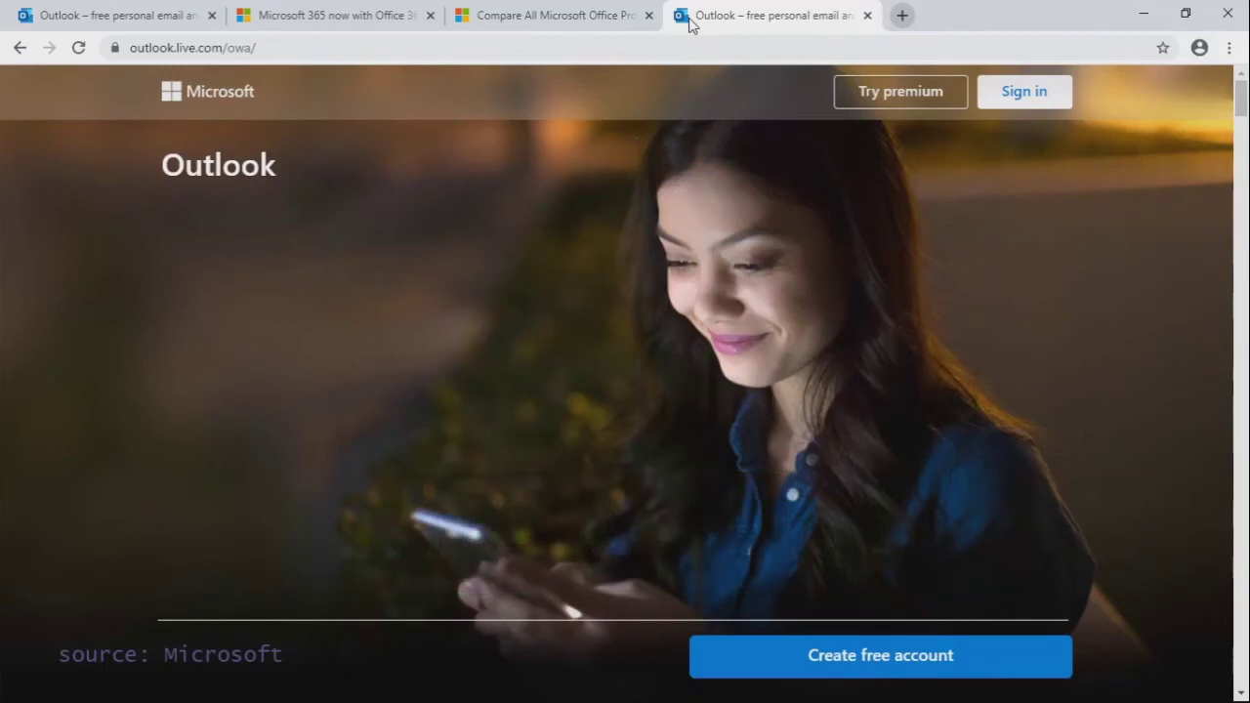
Step: Choose Sign in on the loaded Outlook landing page
{"action": "left_click", "coordinate": [1027, 103]}
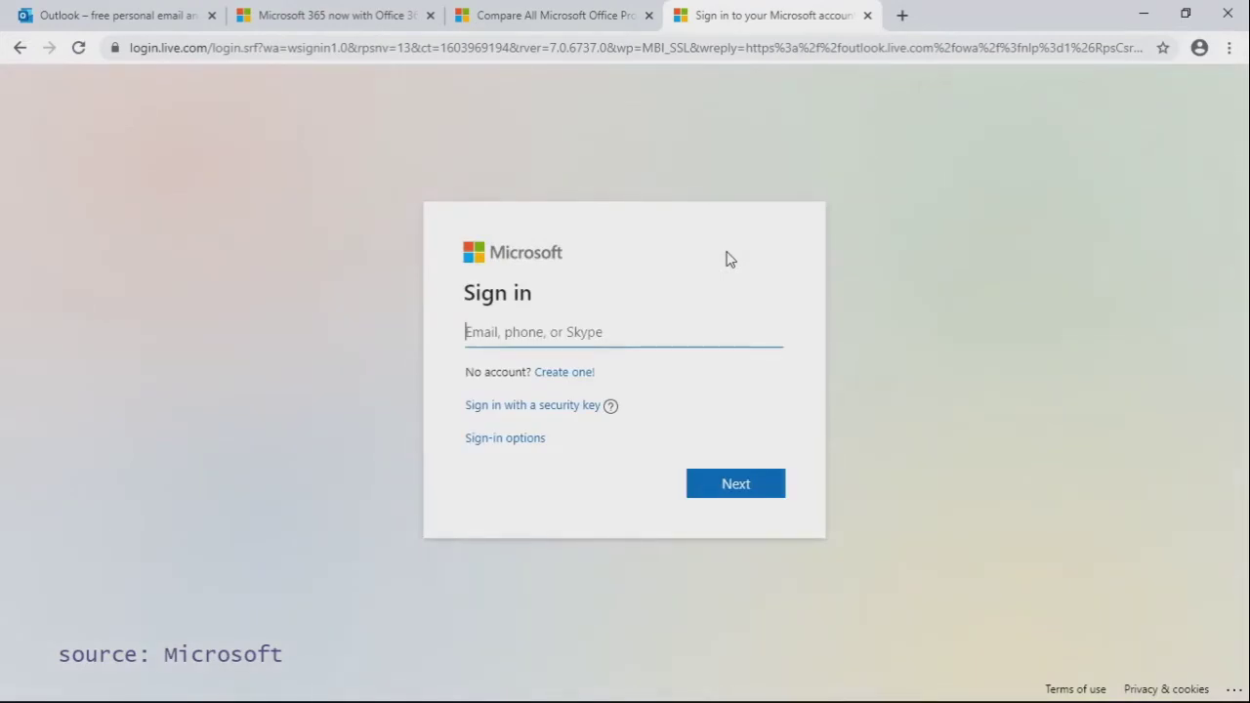
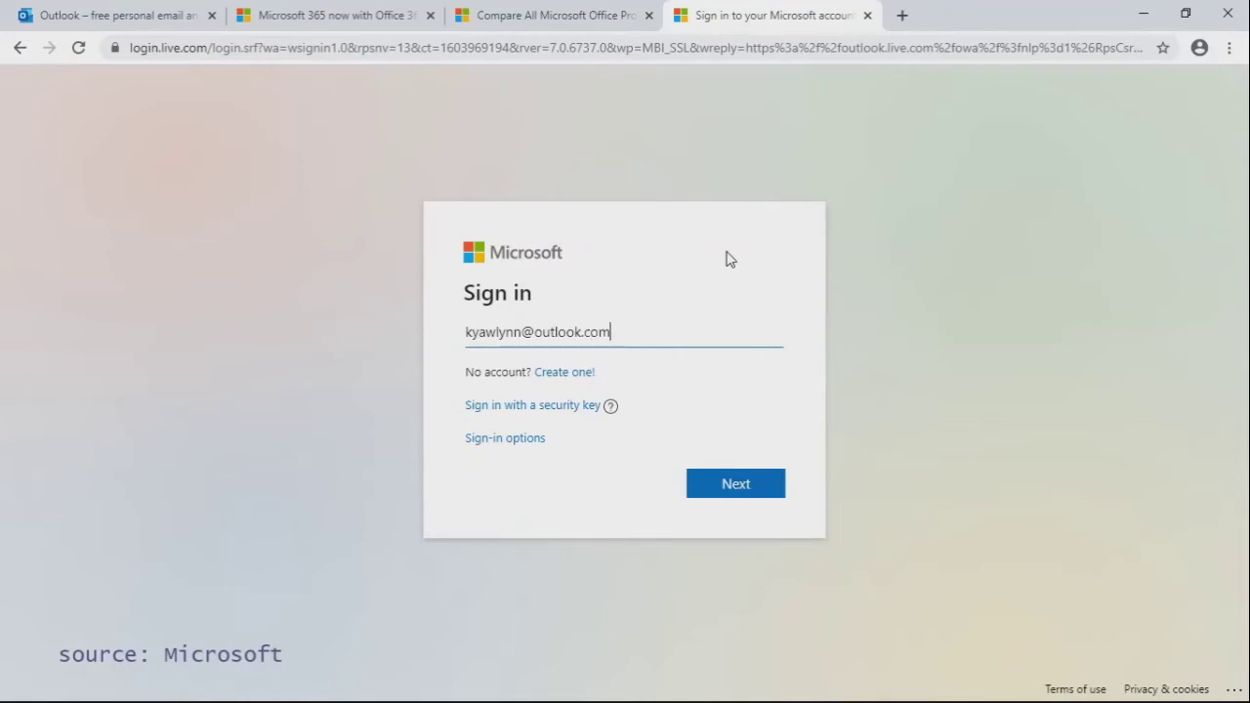
Step: Enter the account's Outlook e-mail address, correcting typos, then submit the account password
{"action": "left_click", "coordinate": [730, 481]}
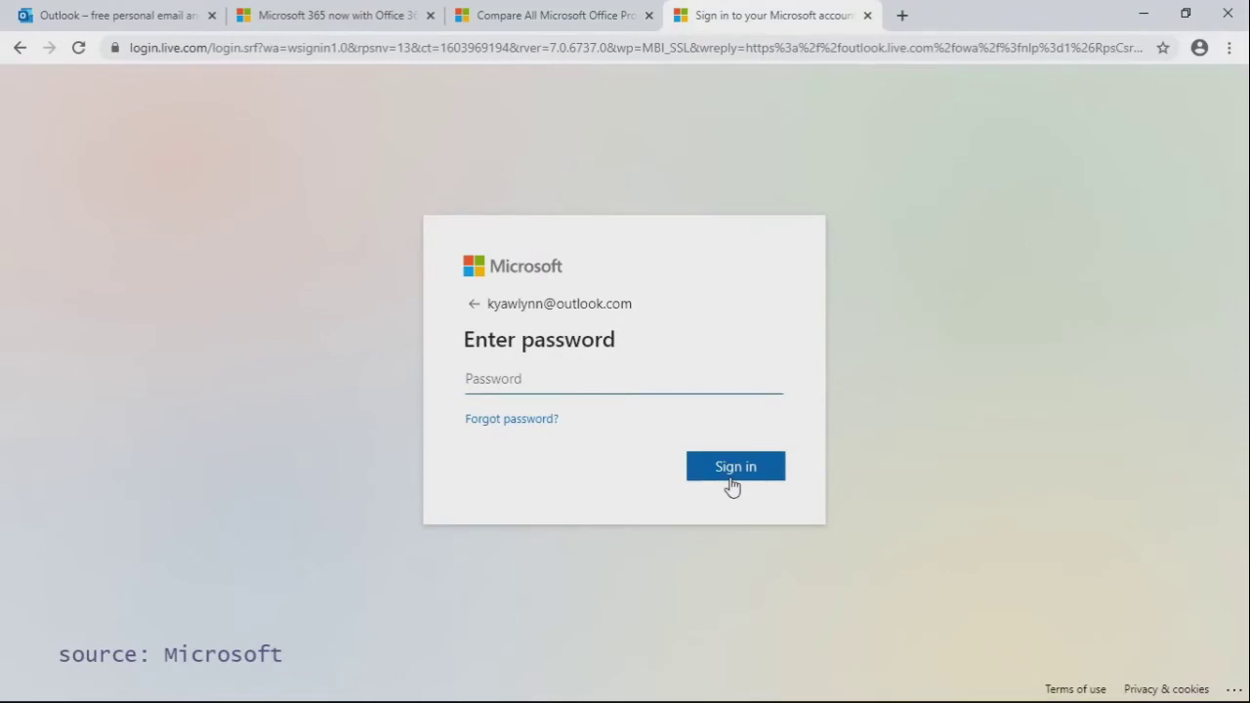
{"action": "type", "text": "p*********"}
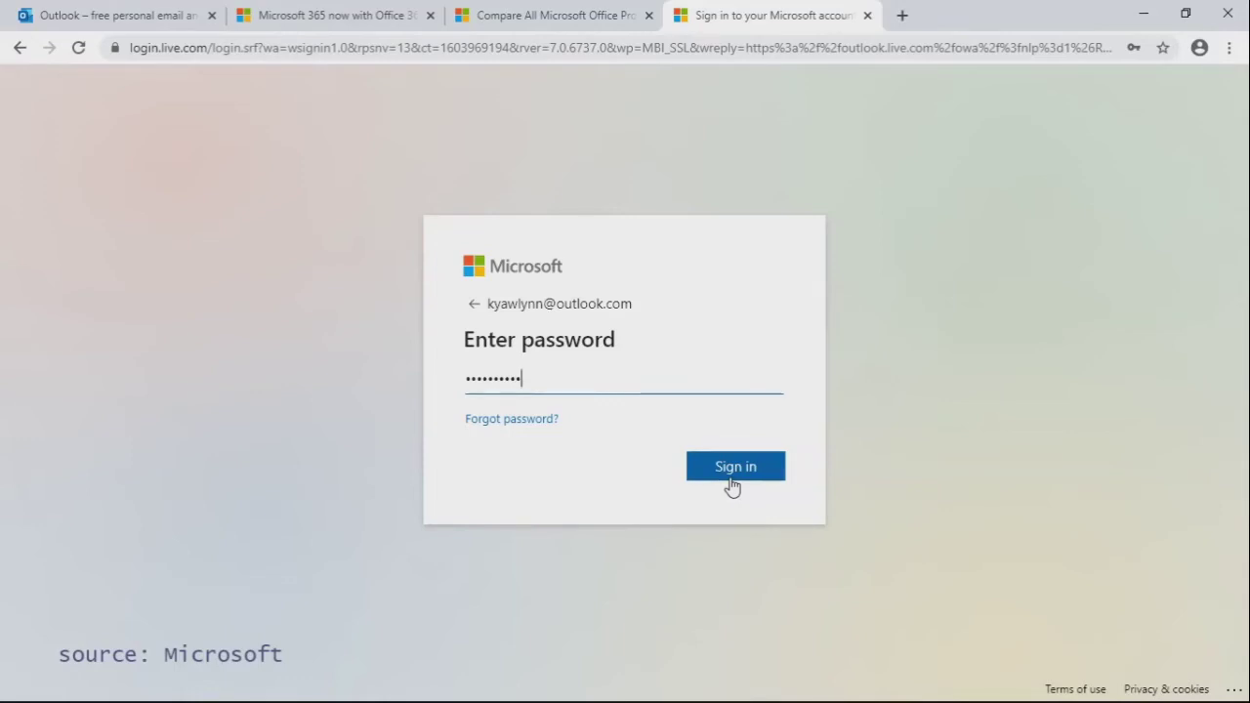
{"action": "left_click", "coordinate": [736, 473]}
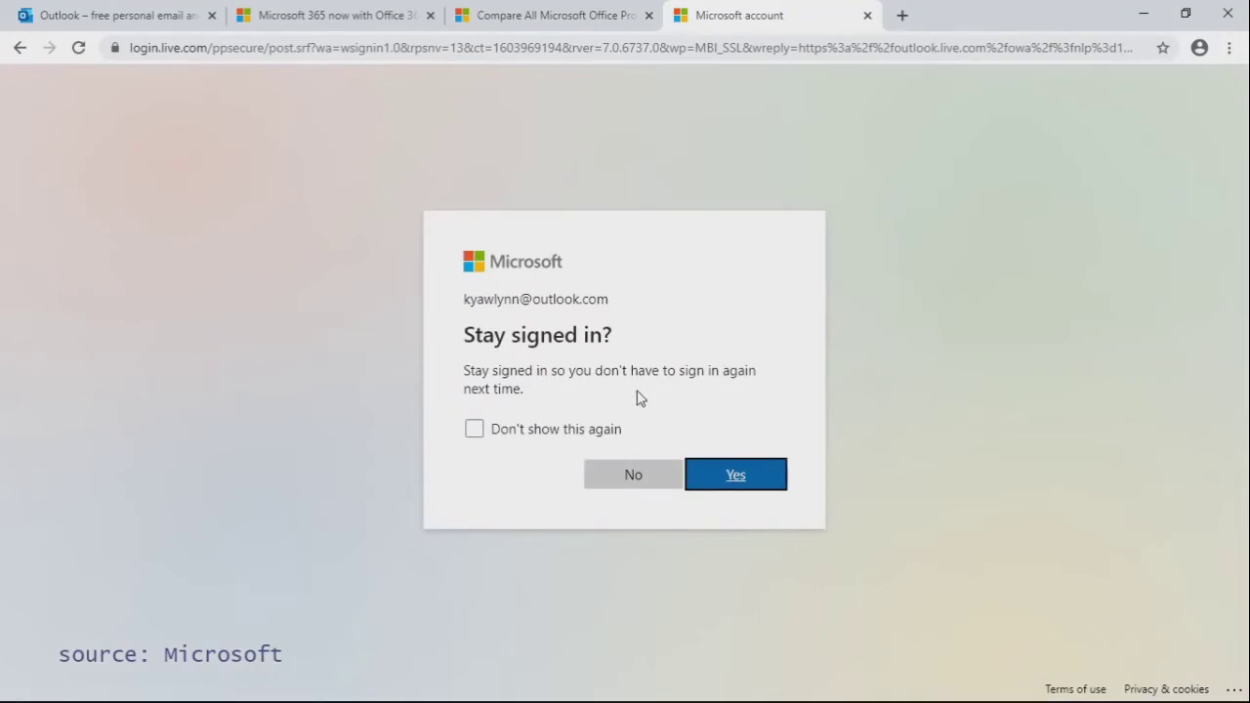
Step: Answer Yes to stay signed in and bring up the Focused inbox
{"action": "left_click", "coordinate": [757, 480]}
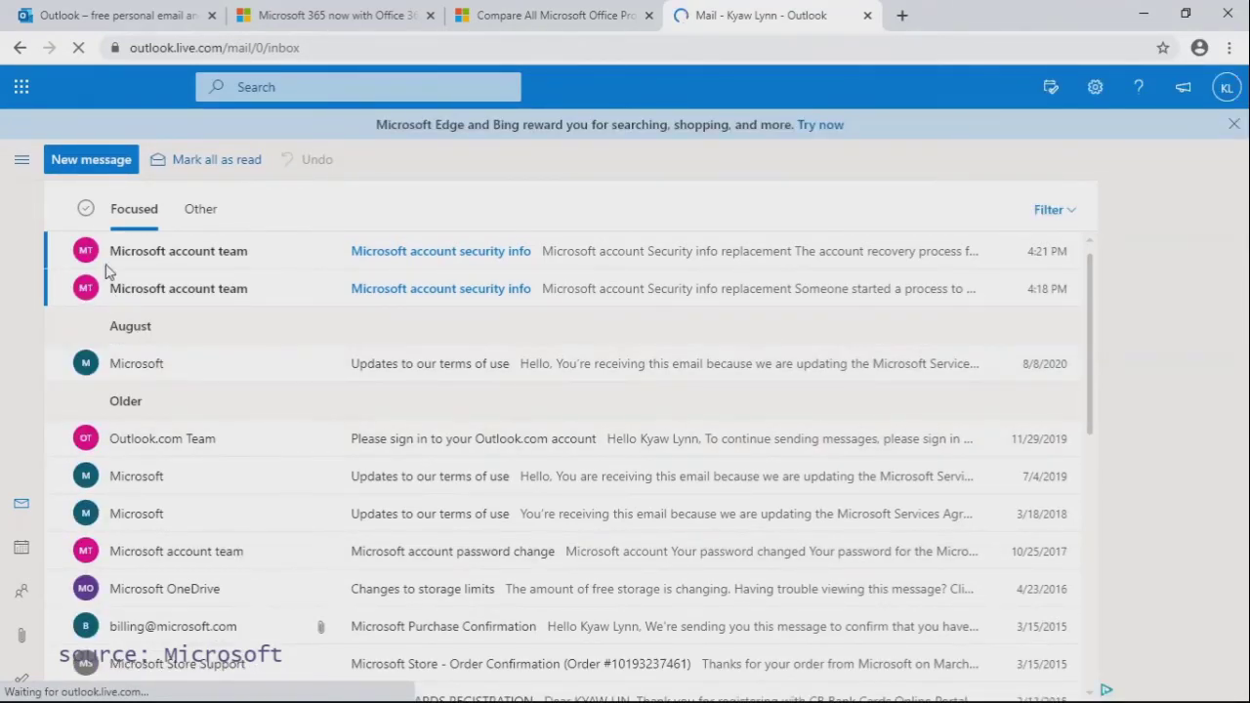
{"action": "left_click", "coordinate": [86, 164]}
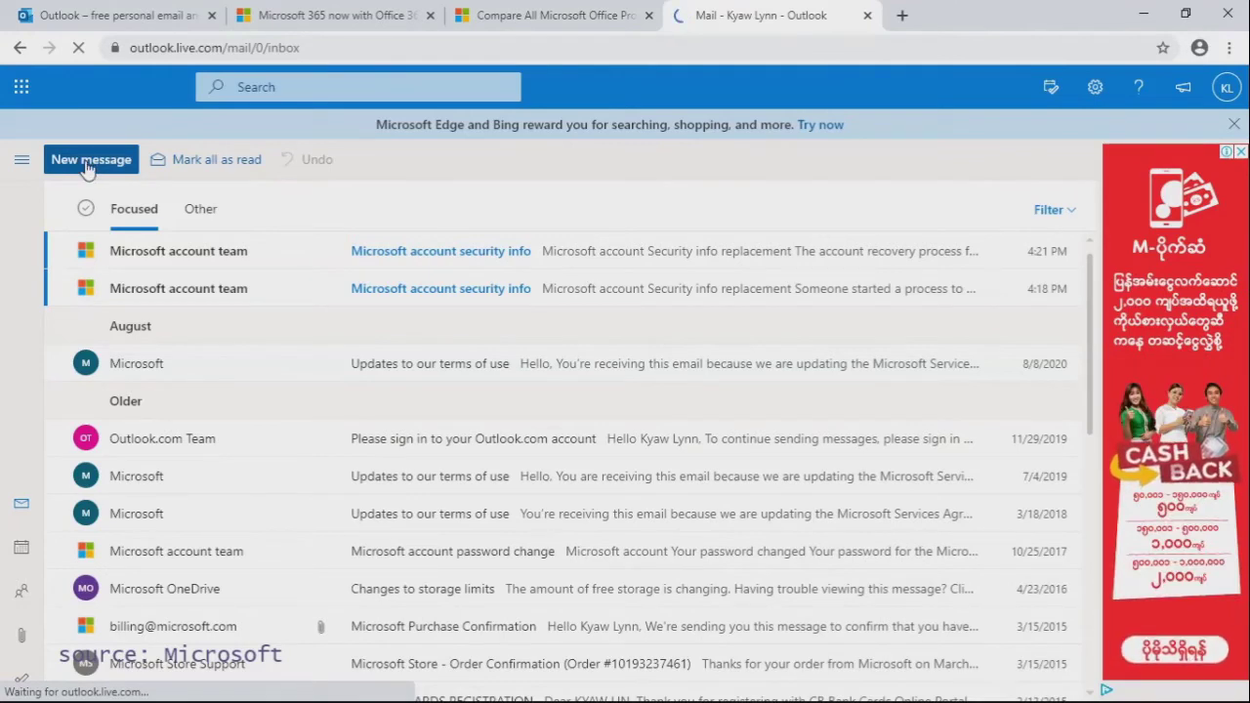
{"action": "left_click", "coordinate": [90, 160]}
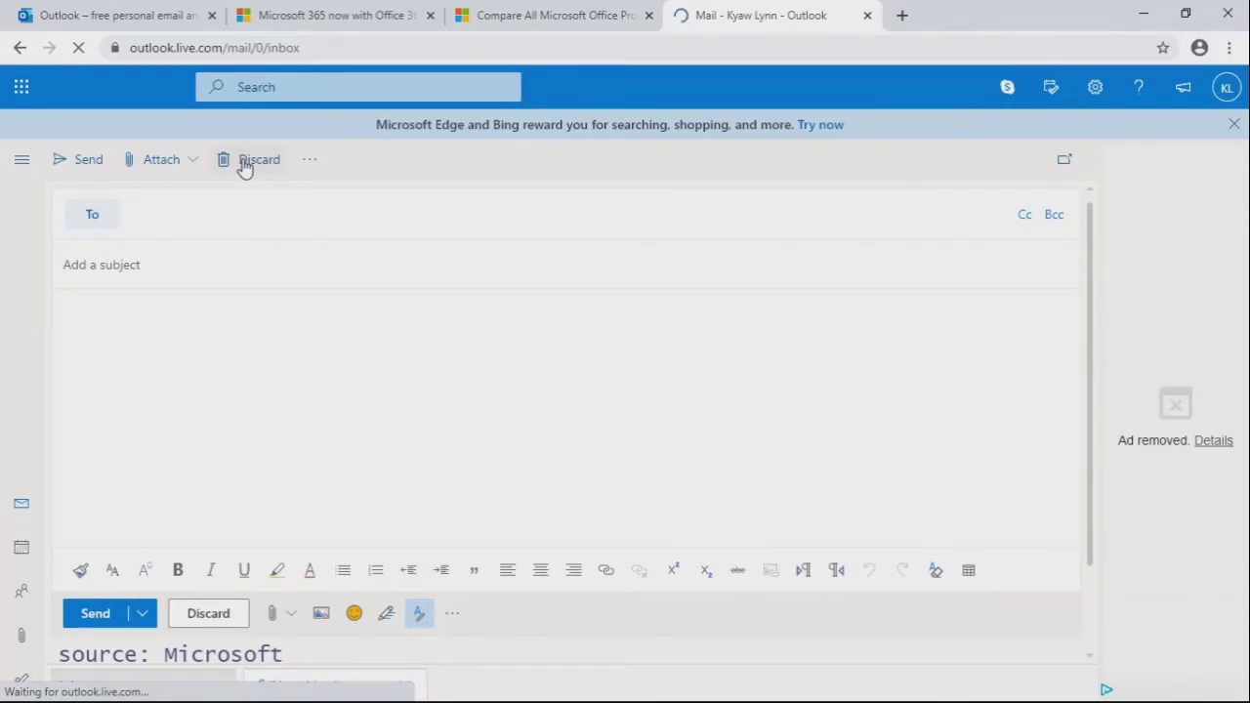
{"action": "left_click", "coordinate": [244, 166]}
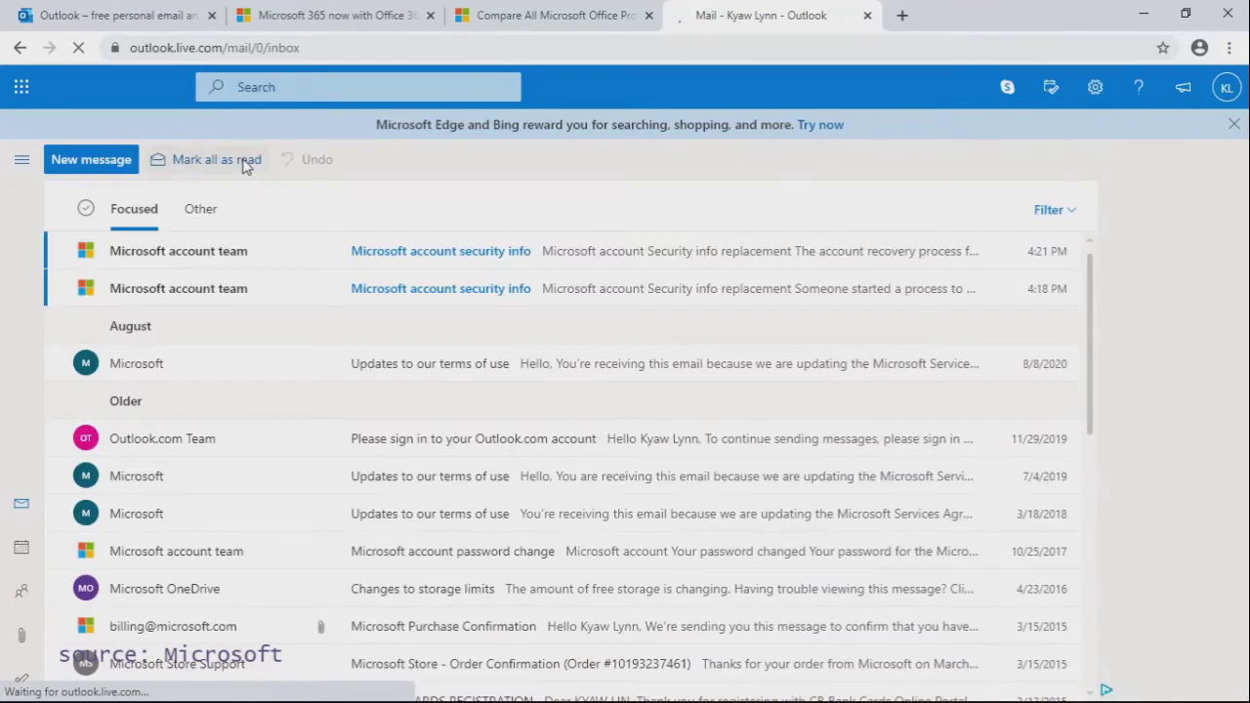
Step: Show the October 2020 month calendar, then the Microsoft 365 app launcher
{"action": "left_click", "coordinate": [22, 550]}
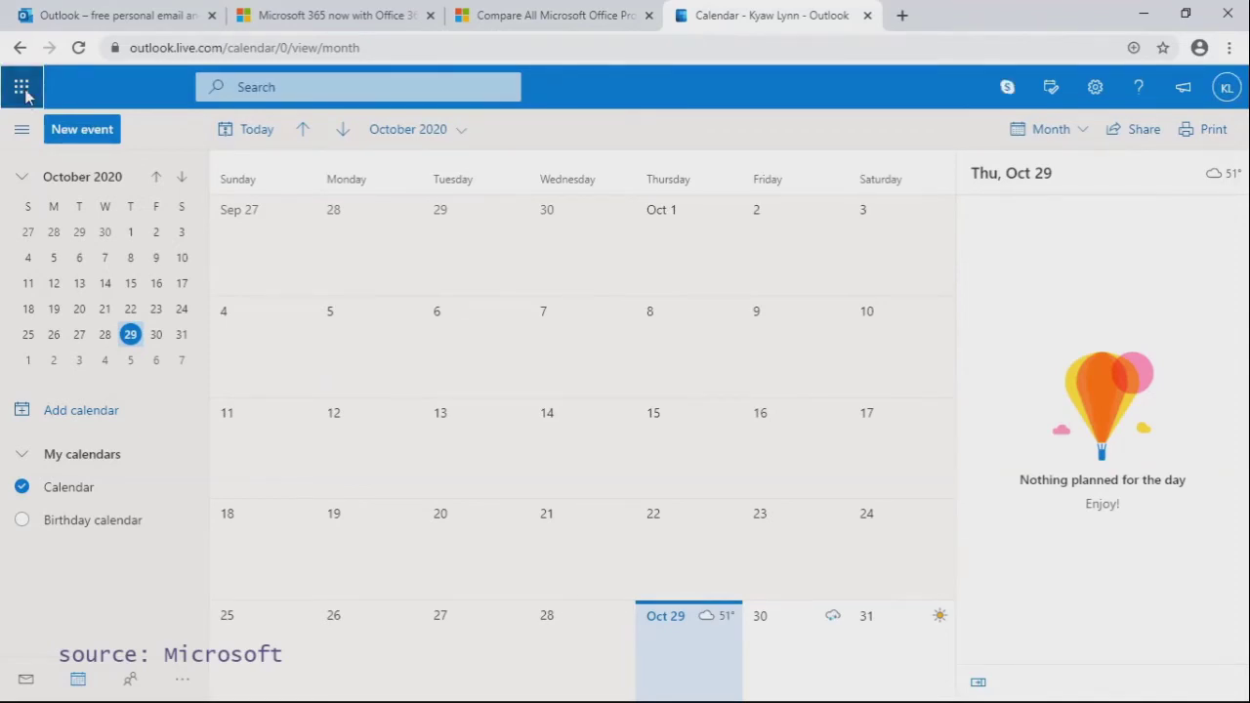
{"action": "left_click", "coordinate": [22, 88]}
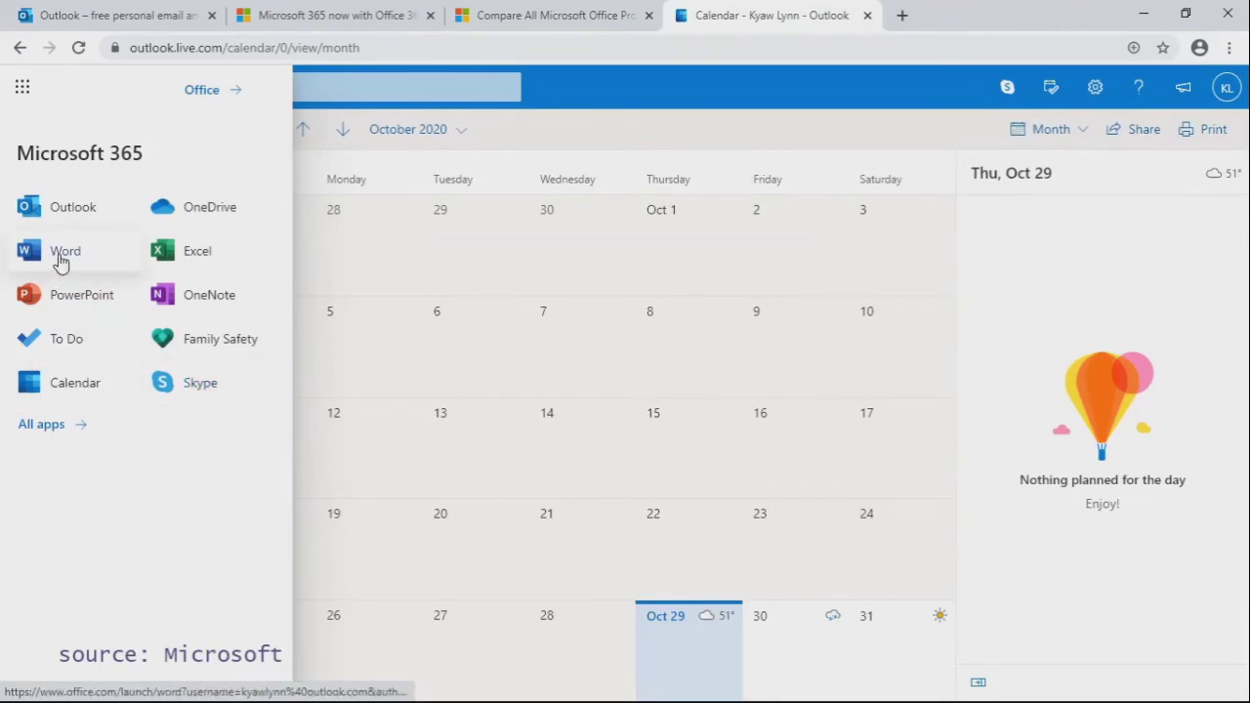
Step: Launch Word for the web from the app launcher list
{"action": "left_click", "coordinate": [61, 259]}
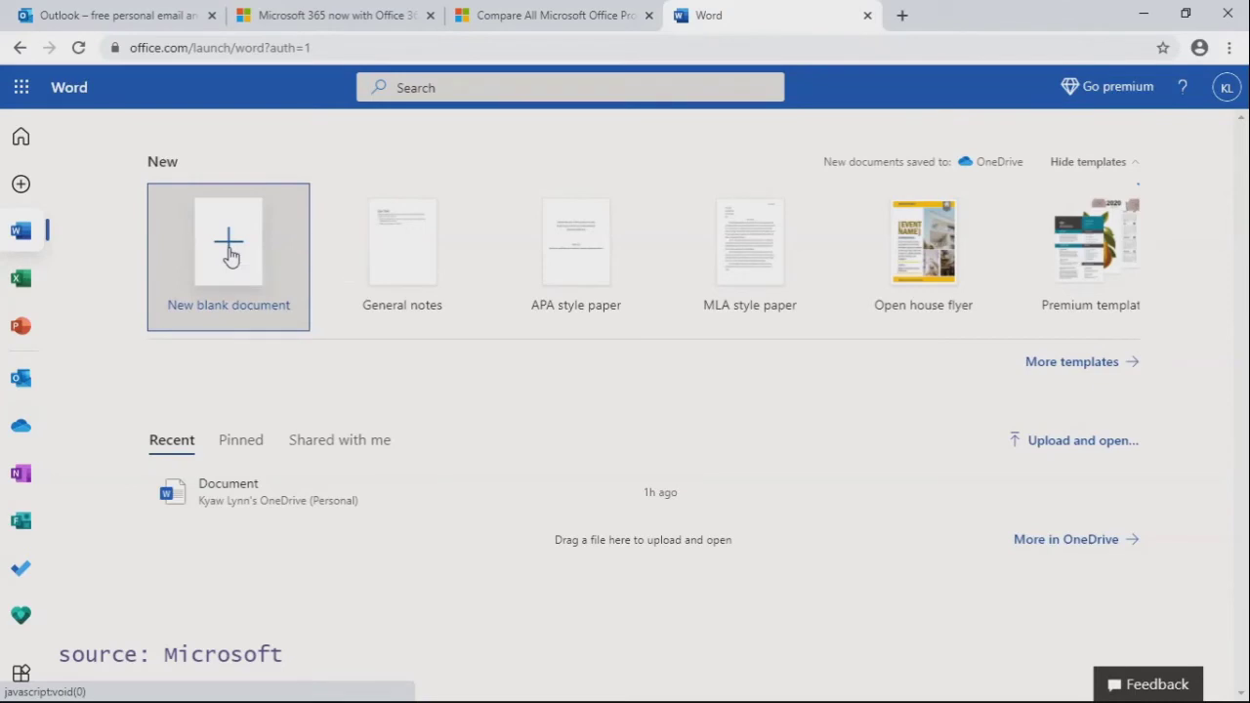
Step: Create Document 1 from the New blank document tile on the Word start page
{"action": "left_click", "coordinate": [230, 256]}
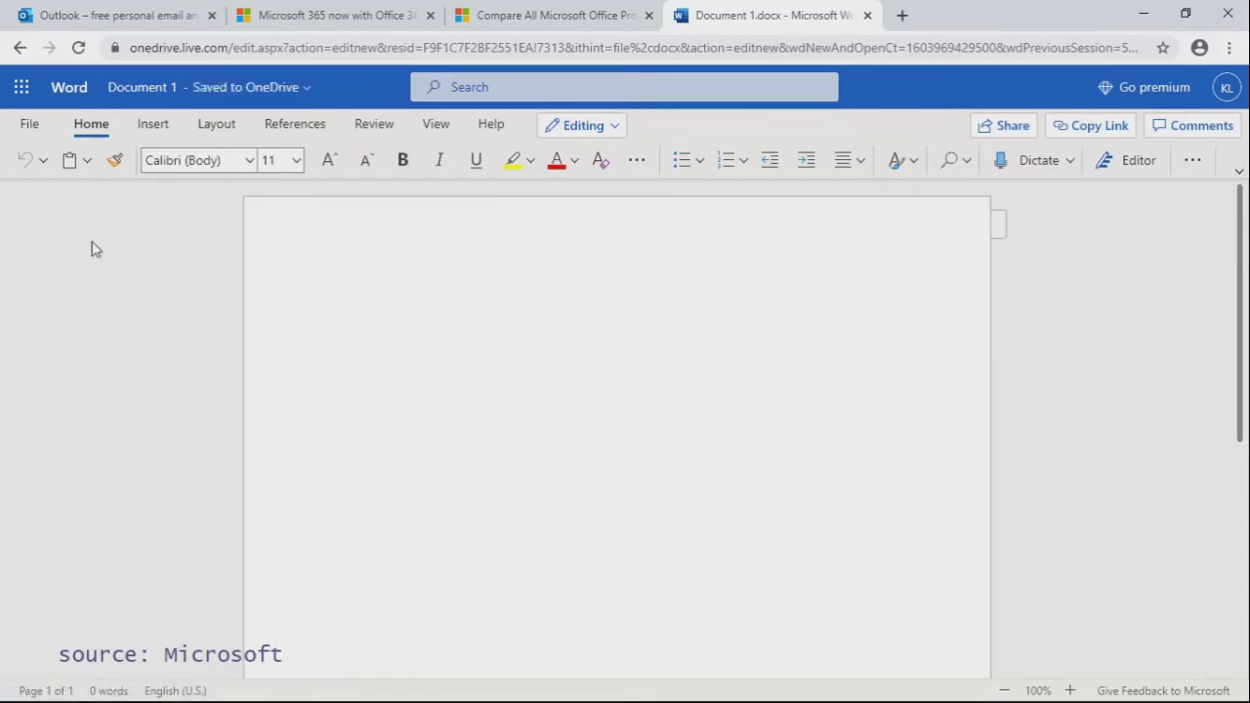
Step: Jump from Document 1's title details to its OneDrive location, My files
{"action": "left_click", "coordinate": [253, 90]}
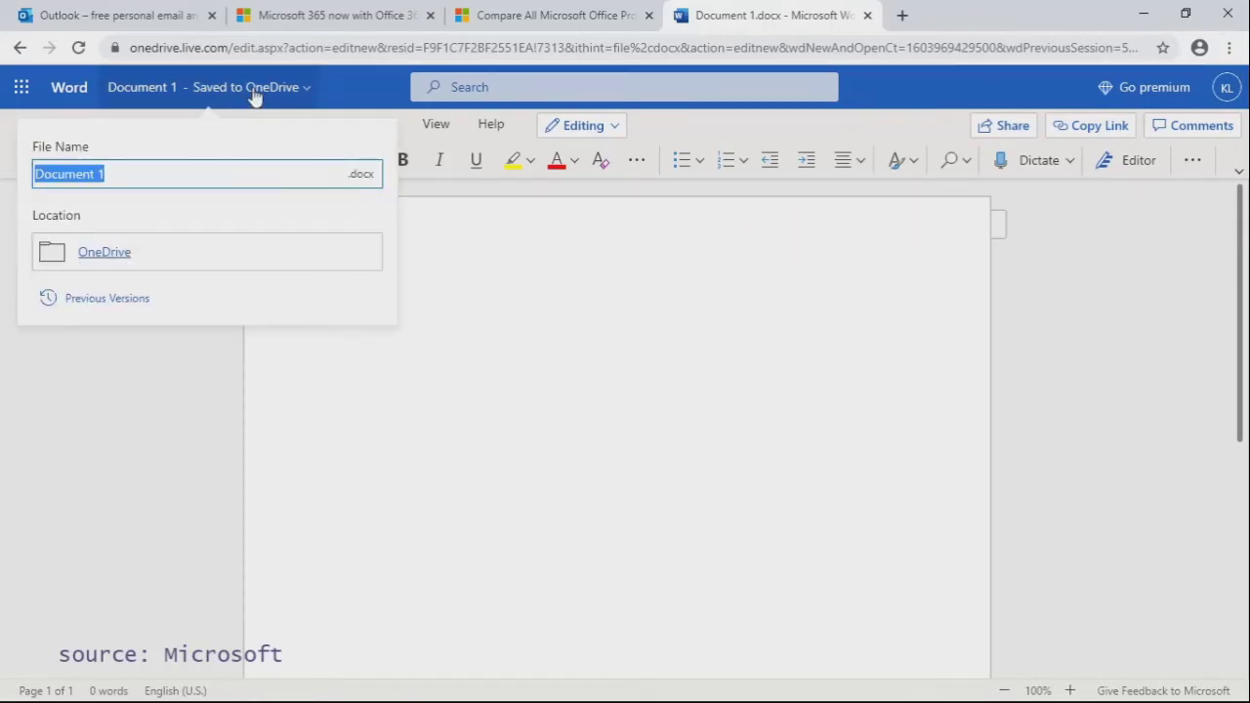
{"action": "left_click", "coordinate": [104, 253]}
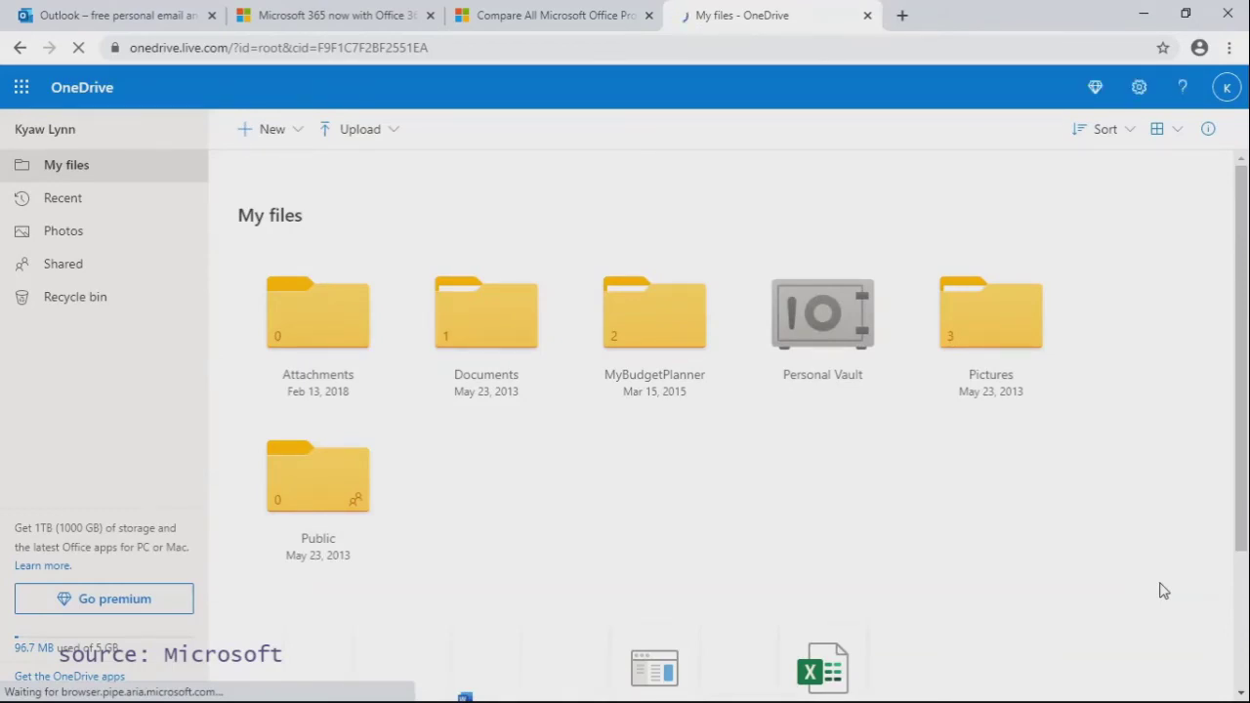
{"action": "scroll", "coordinate": [1164, 590], "scroll_direction": "down", "scroll_amount": 3}
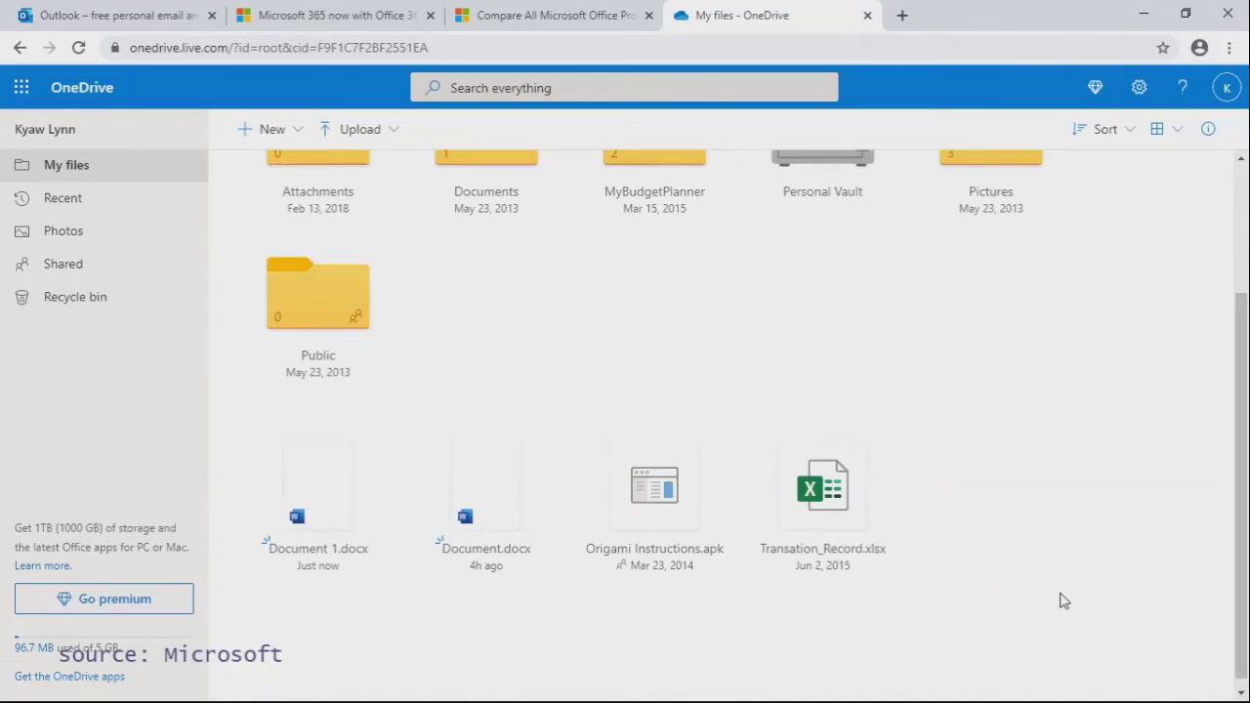
{"action": "scroll", "coordinate": [1064, 601], "scroll_direction": "up", "scroll_amount": 3}
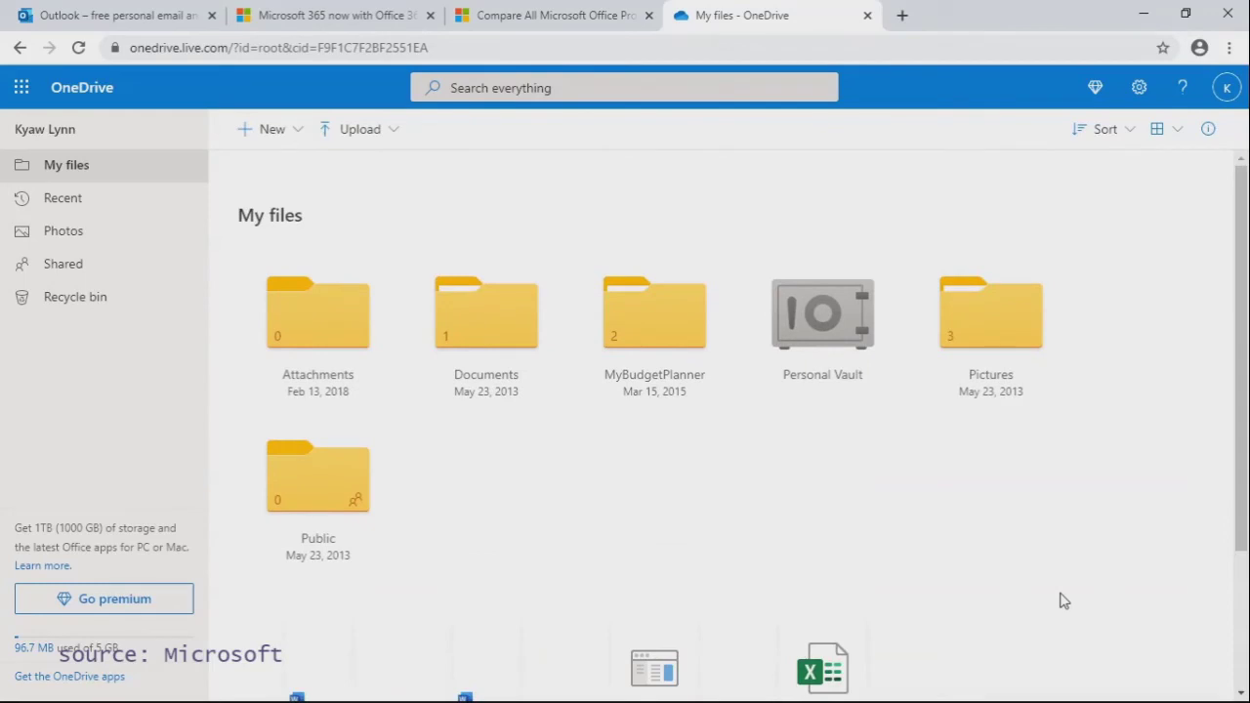
Step: Start a Files upload to OneDrive, look through the Desktop files, then cancel
{"action": "left_click", "coordinate": [356, 137]}
{"action": "left_click", "coordinate": [344, 166]}
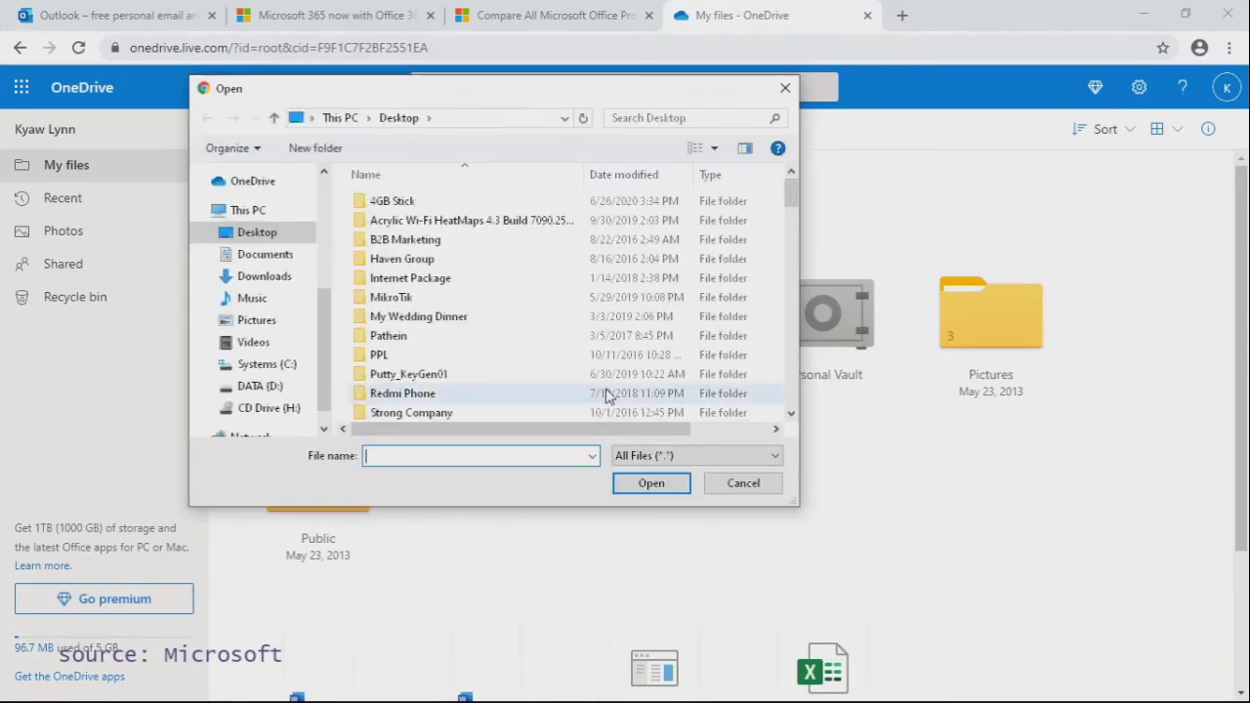
{"action": "scroll", "coordinate": [595, 351], "scroll_direction": "down", "scroll_amount": 4}
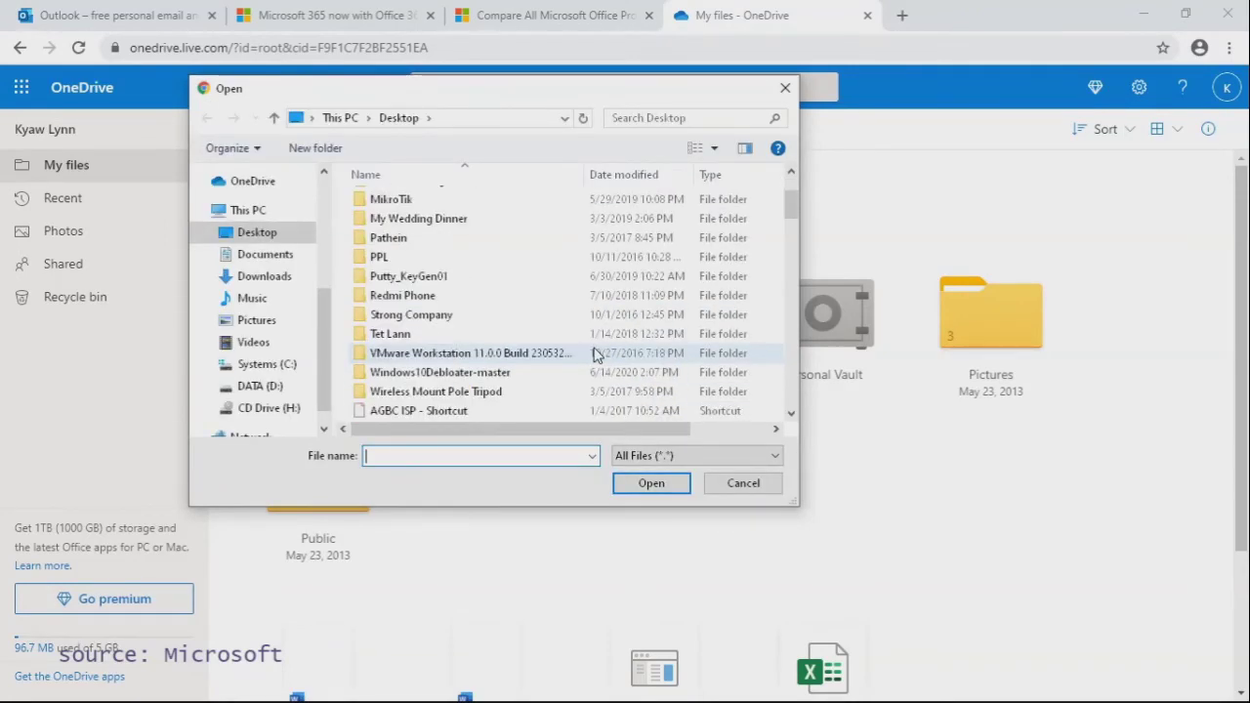
{"action": "scroll", "coordinate": [595, 352], "scroll_direction": "down", "scroll_amount": 2}
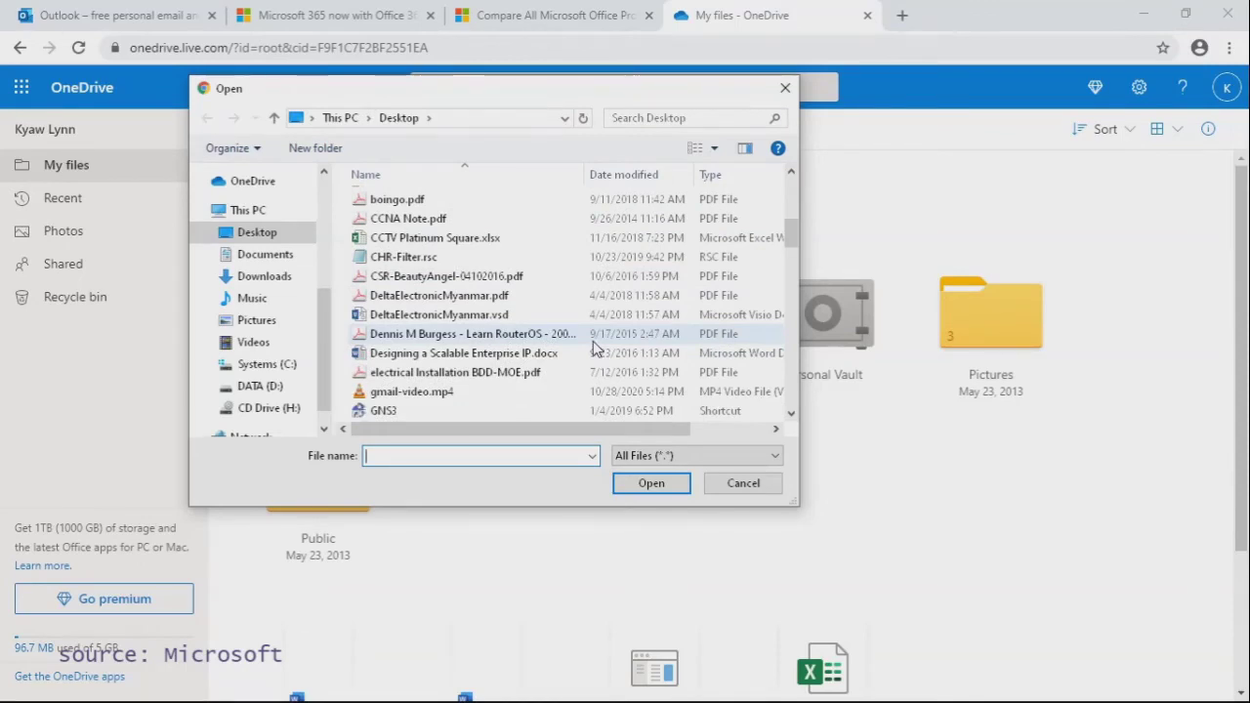
{"action": "left_click", "coordinate": [759, 492]}
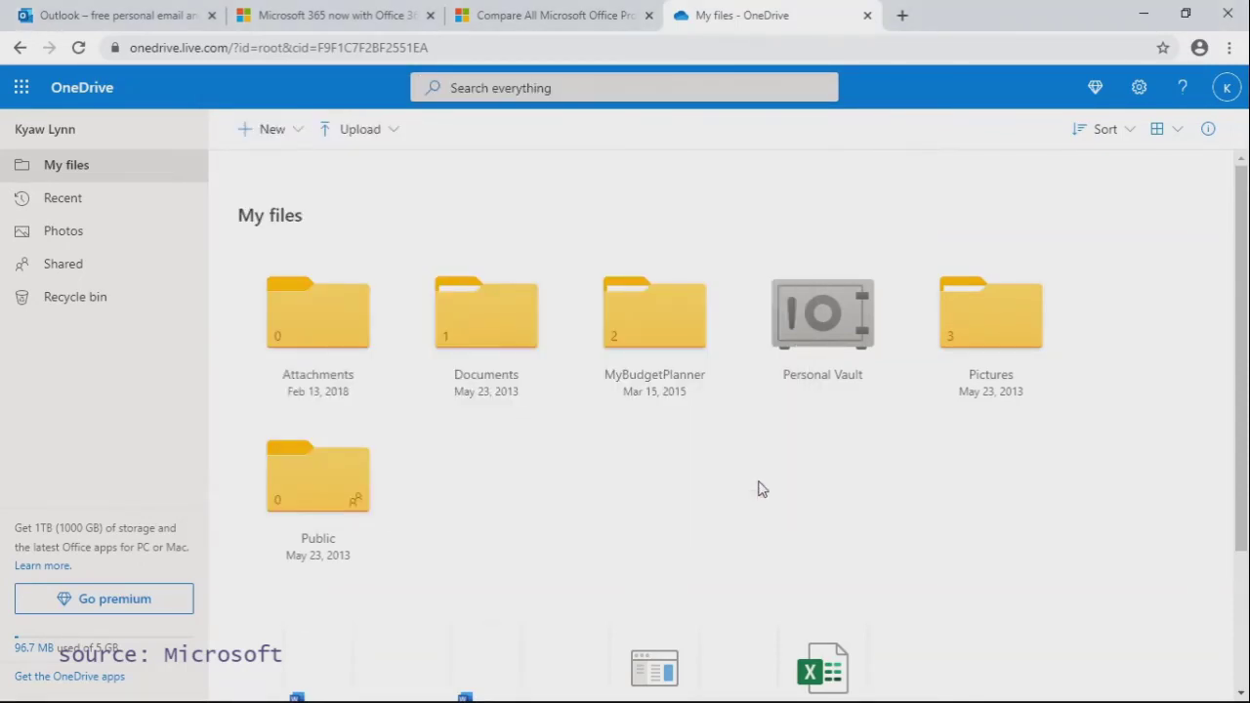
Step: Select the Document 1.docx tile further down in My files
{"action": "scroll", "coordinate": [762, 488], "scroll_direction": "down", "scroll_amount": 3}
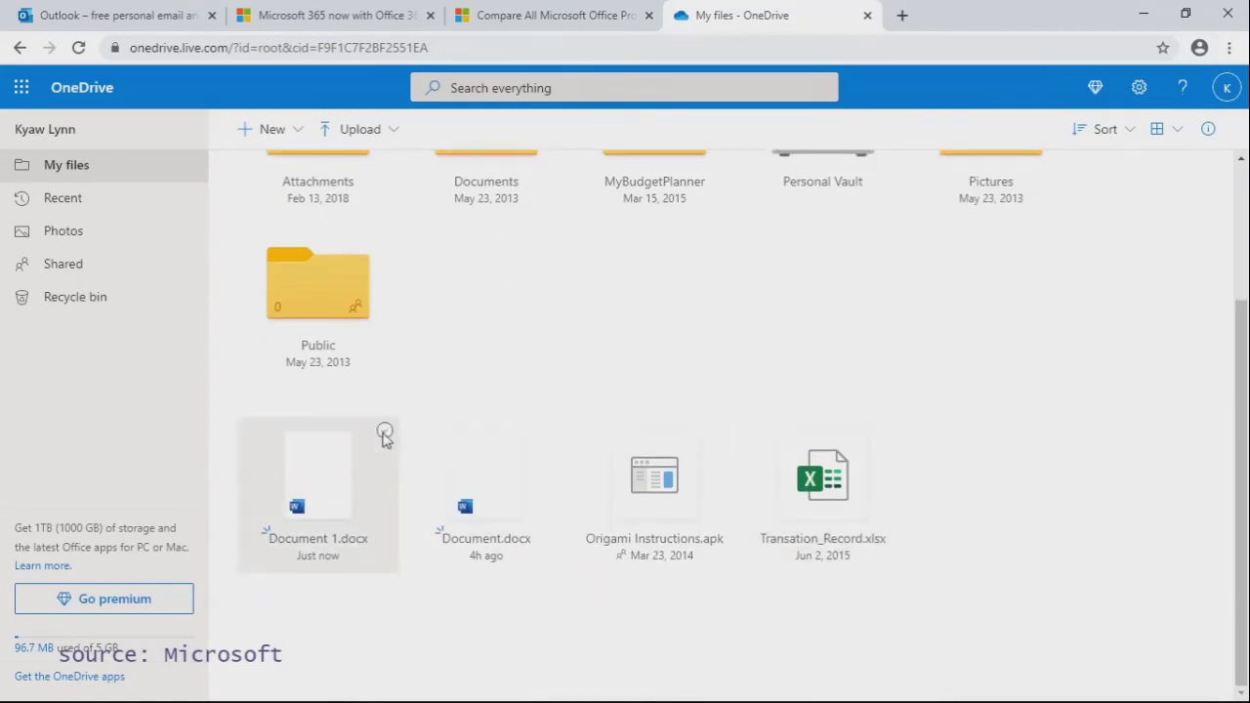
{"action": "left_click", "coordinate": [385, 432]}
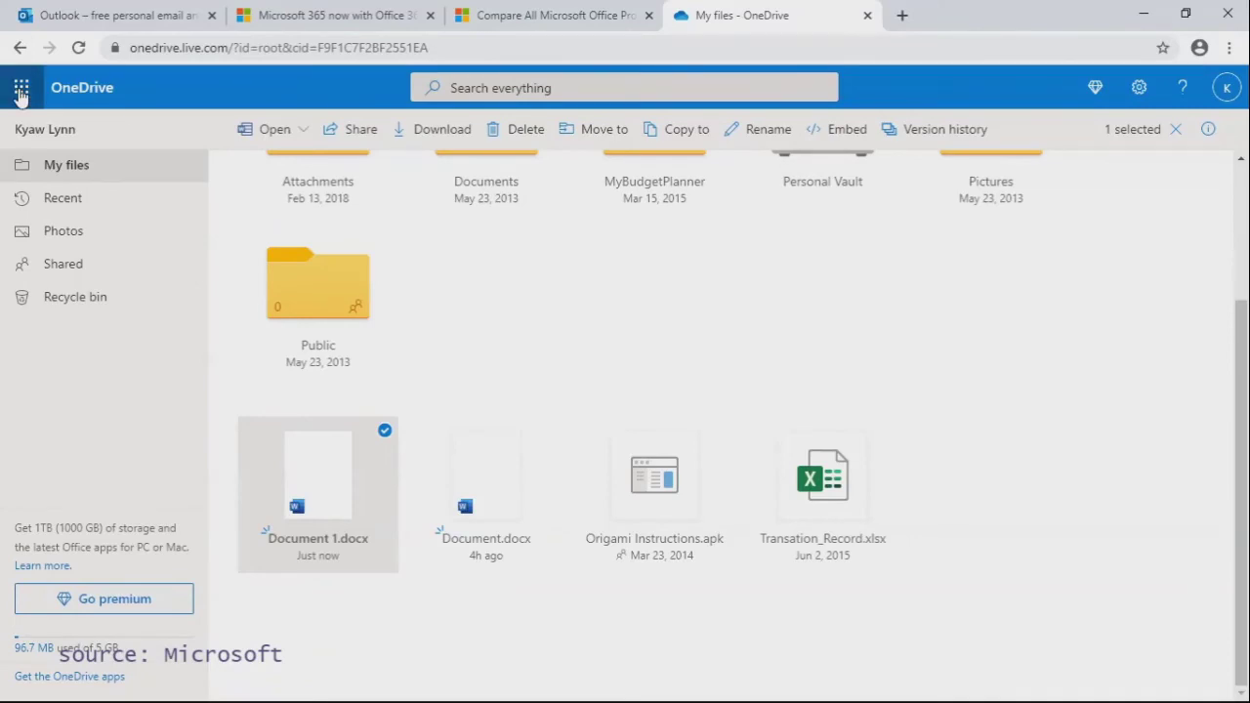
Step: Switch from OneDrive to Outlook mail using the Microsoft 365 app launcher
{"action": "left_click", "coordinate": [21, 92]}
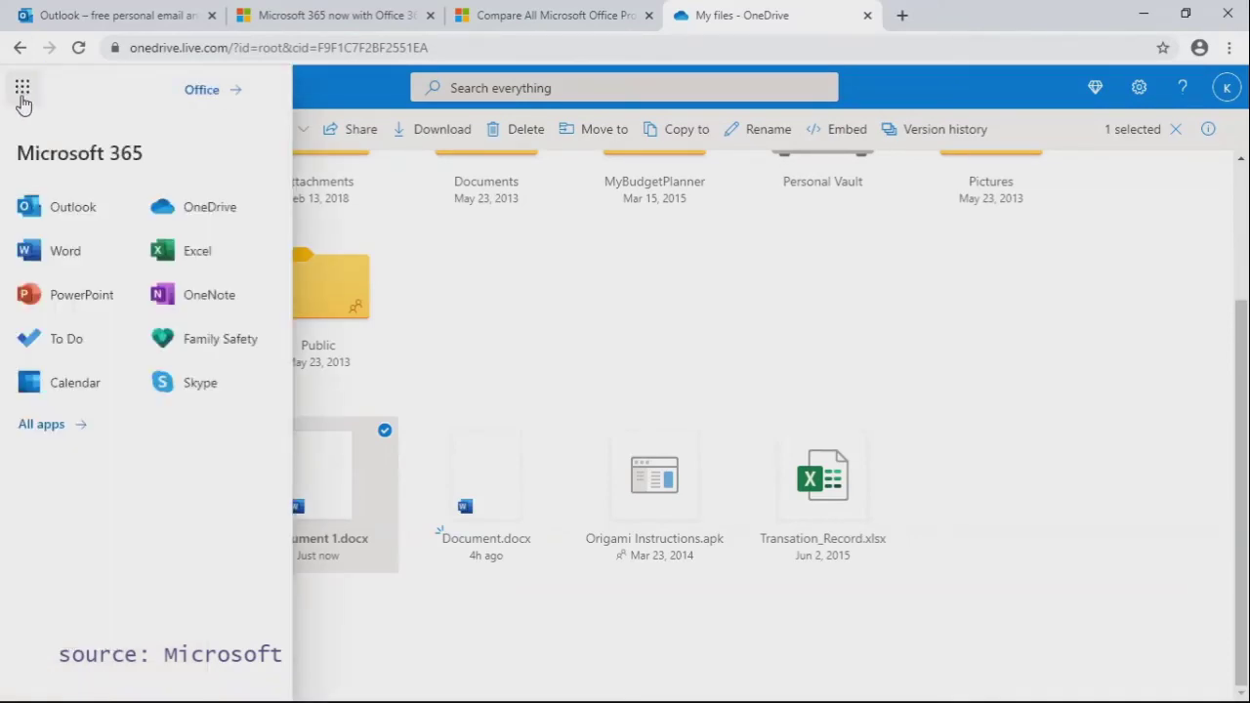
{"action": "left_click", "coordinate": [62, 217]}
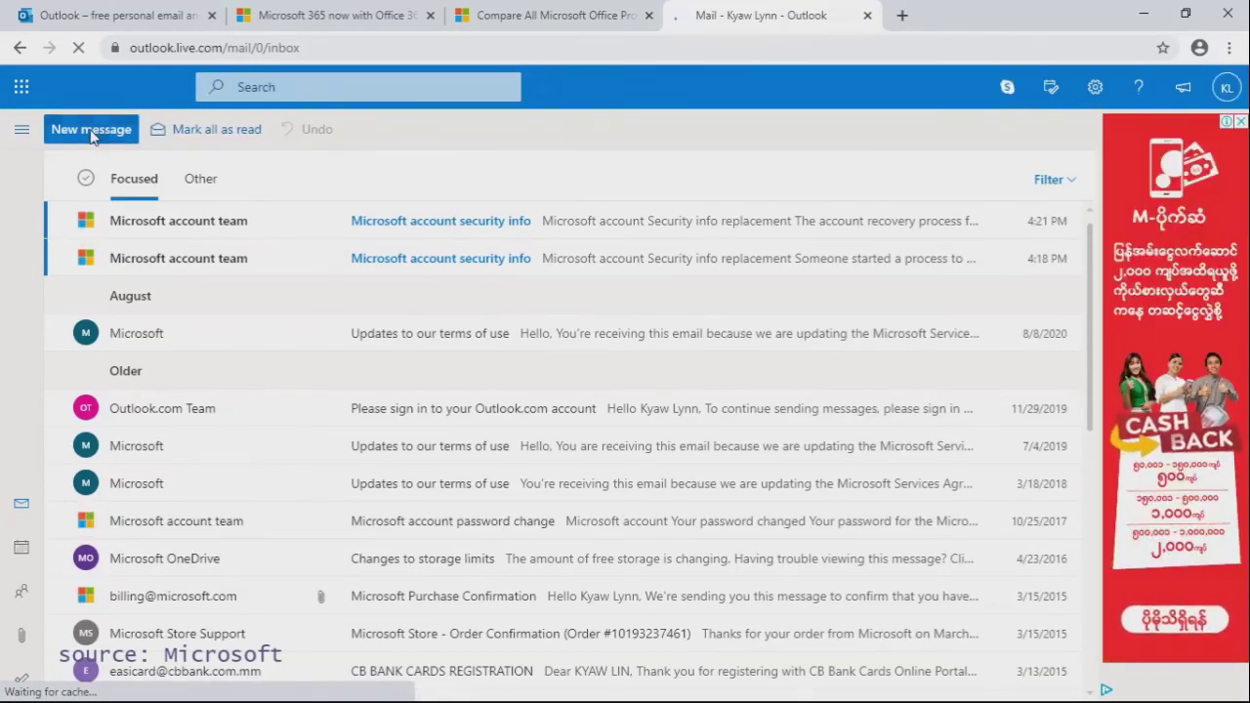
Step: Start a new message, dismiss the Editor tip, and show the Attach source choices
{"action": "left_click", "coordinate": [91, 134]}
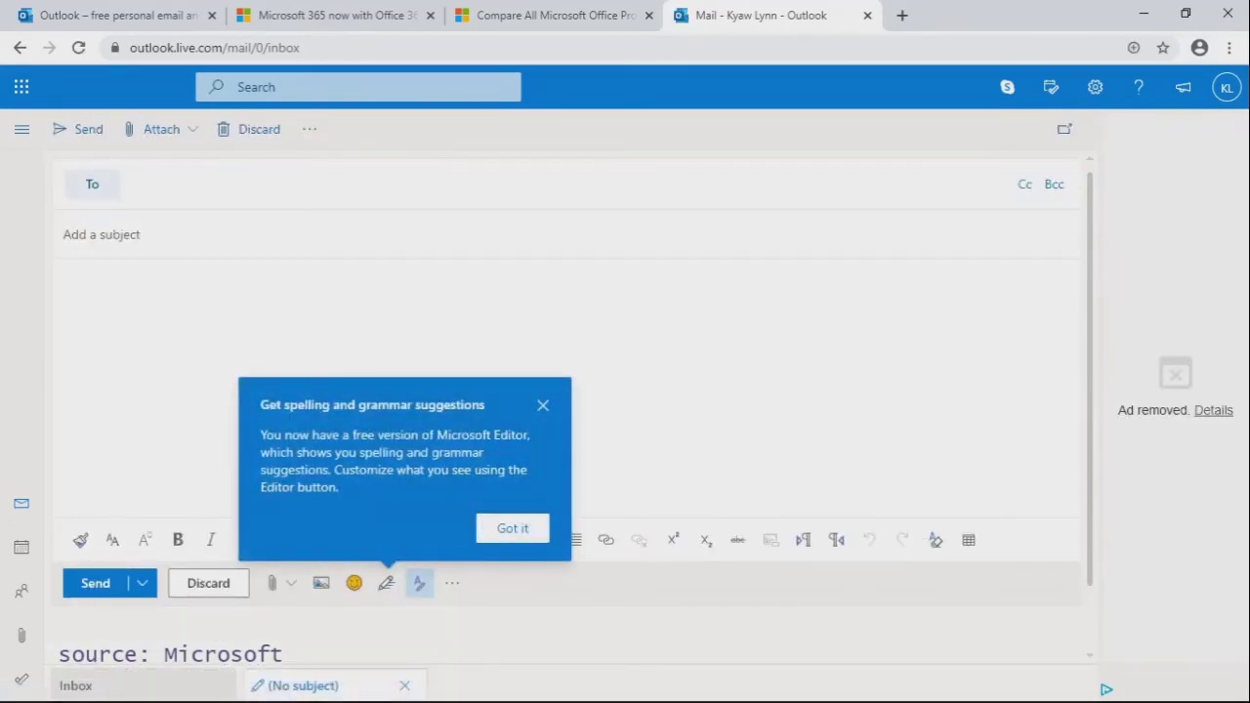
{"action": "left_click", "coordinate": [543, 406]}
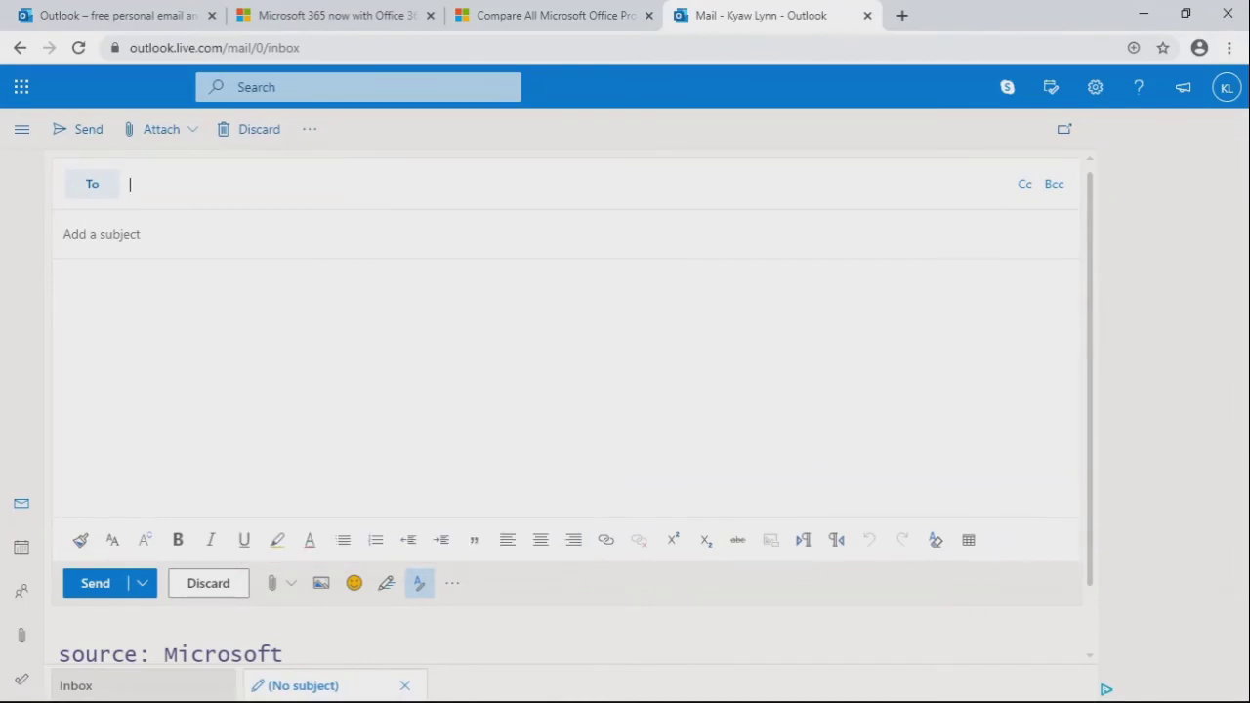
{"action": "scroll", "coordinate": [252, 503], "scroll_direction": "down", "scroll_amount": 2}
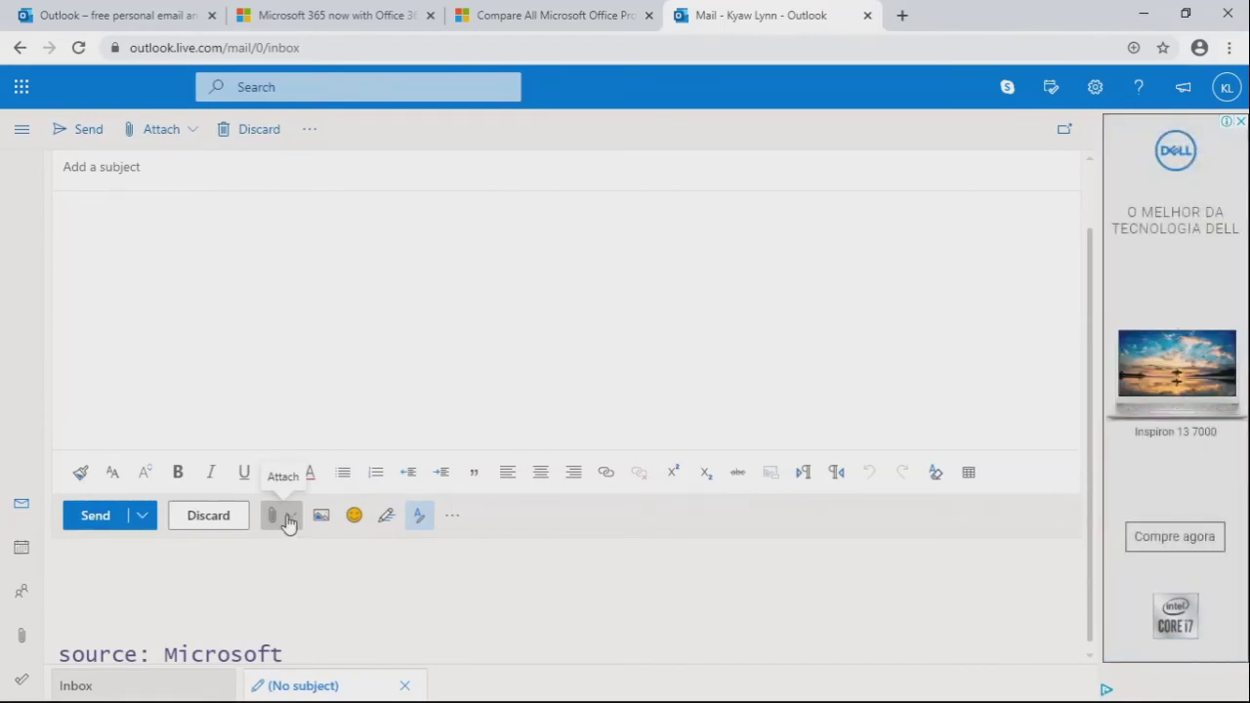
{"action": "left_click", "coordinate": [288, 522]}
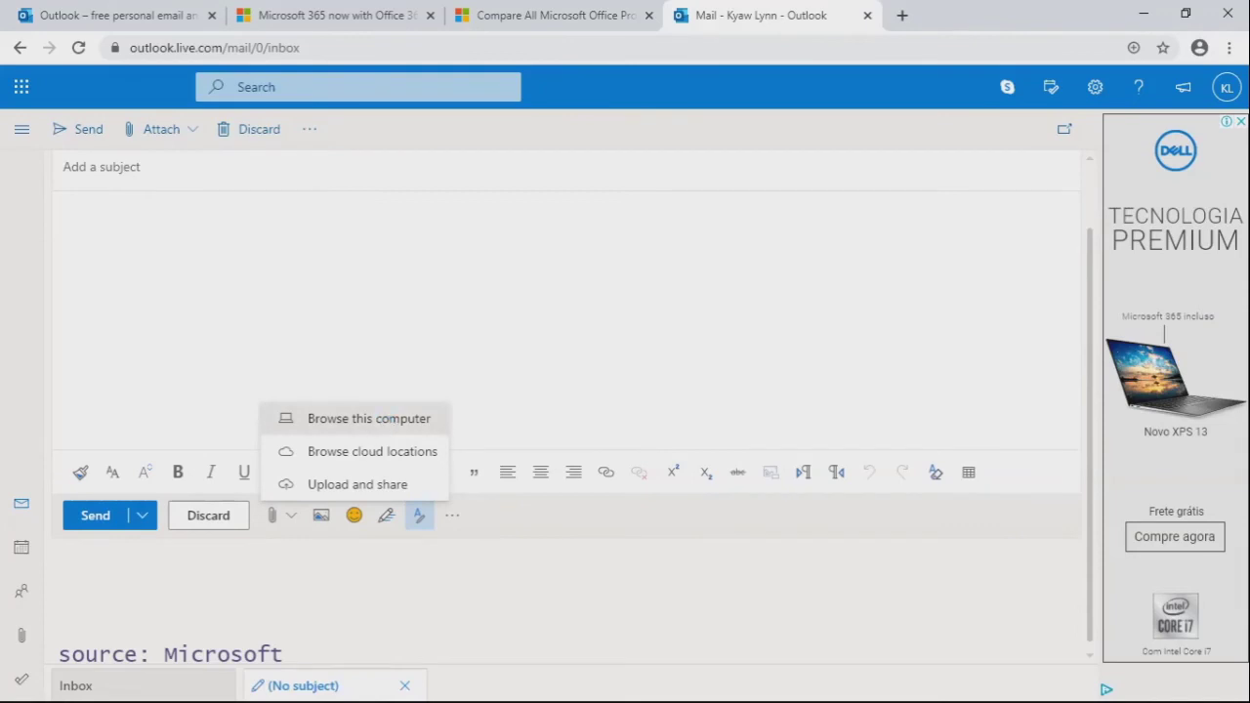
Step: Browse this computer for an attachment, then close the Open dialog without choosing
{"action": "left_click", "coordinate": [379, 428]}
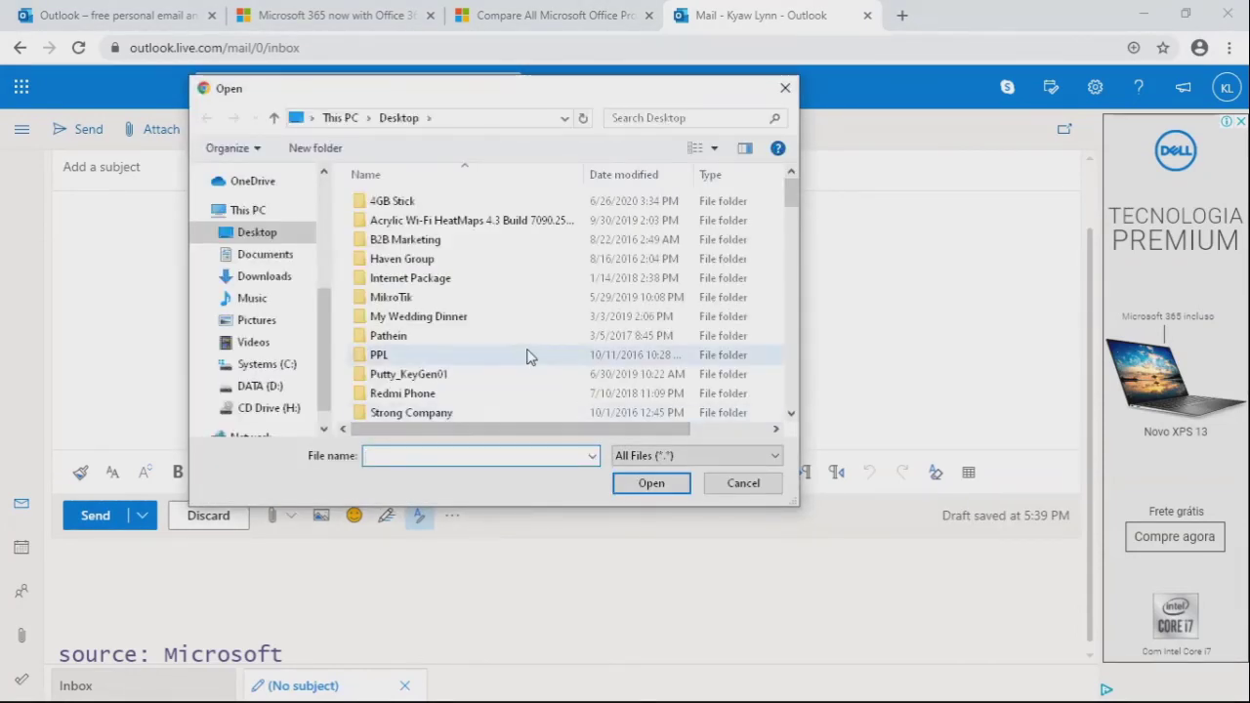
{"action": "scroll", "coordinate": [528, 354], "scroll_direction": "down", "scroll_amount": 6}
{"action": "scroll", "coordinate": [527, 355], "scroll_direction": "down", "scroll_amount": 2}
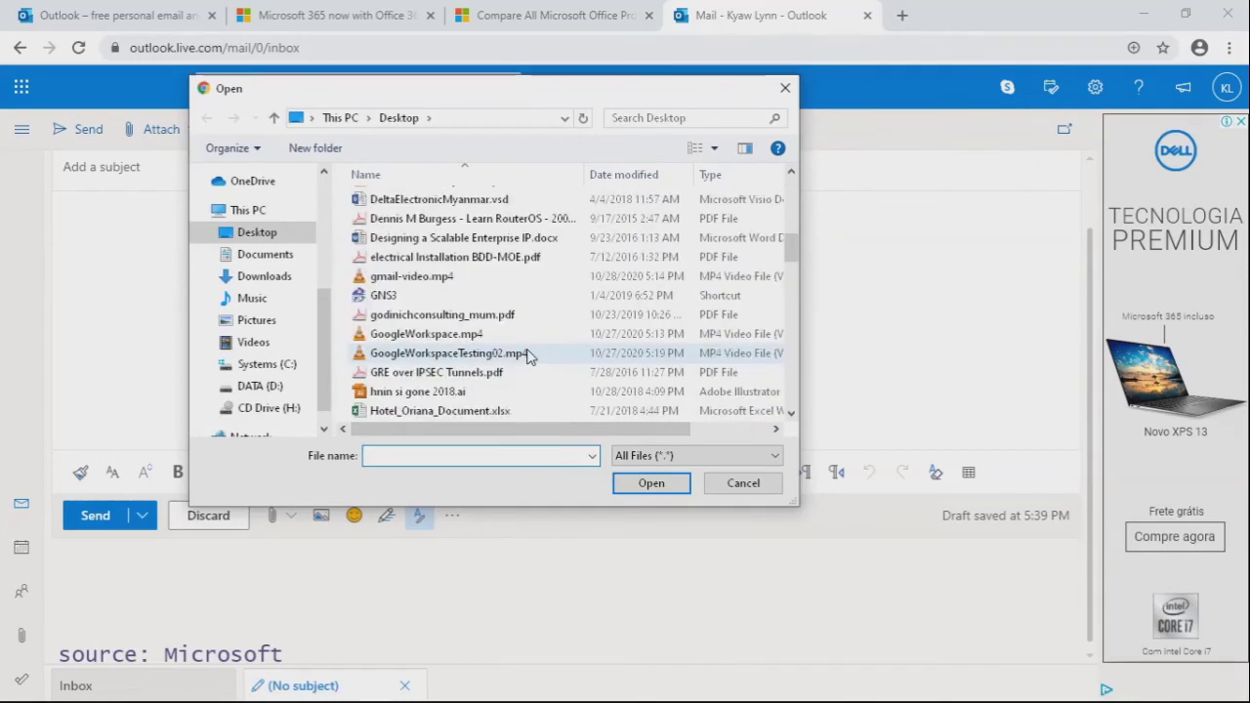
{"action": "key", "text": "Escape"}
Step: Browse cloud locations in OneDrive for an attachment, then cancel without attaching
{"action": "left_click", "coordinate": [286, 524]}
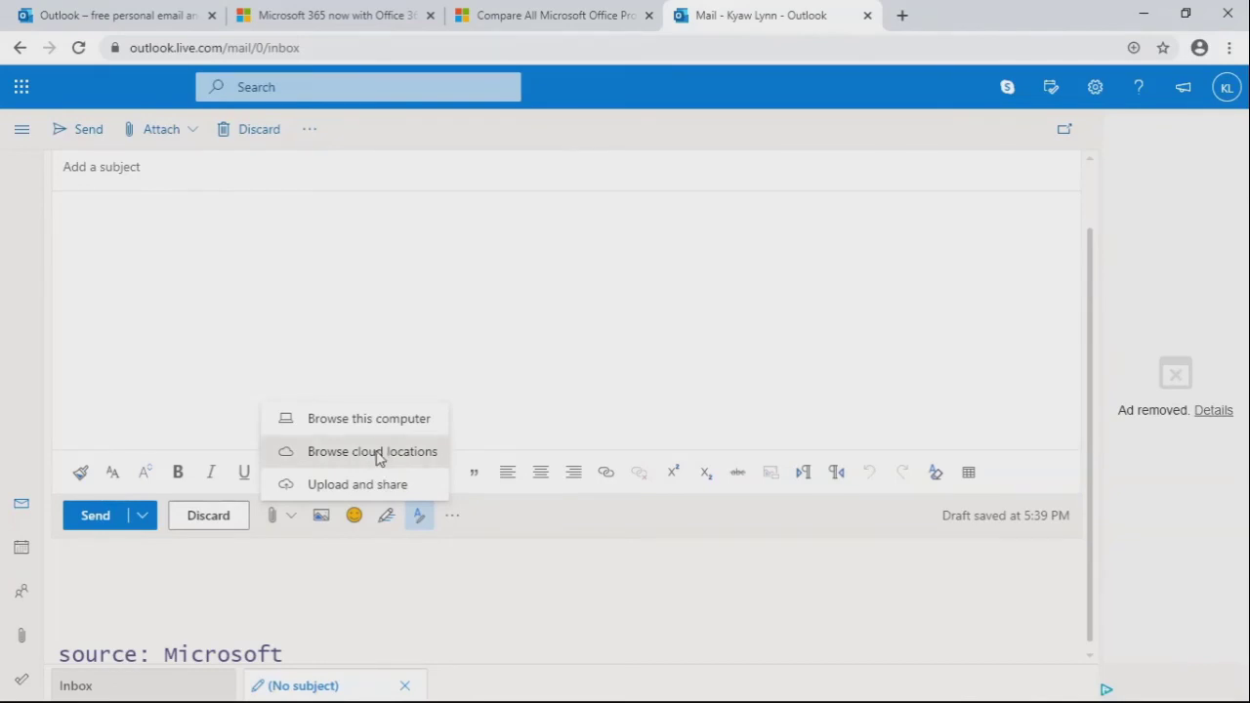
{"action": "left_click", "coordinate": [378, 453]}
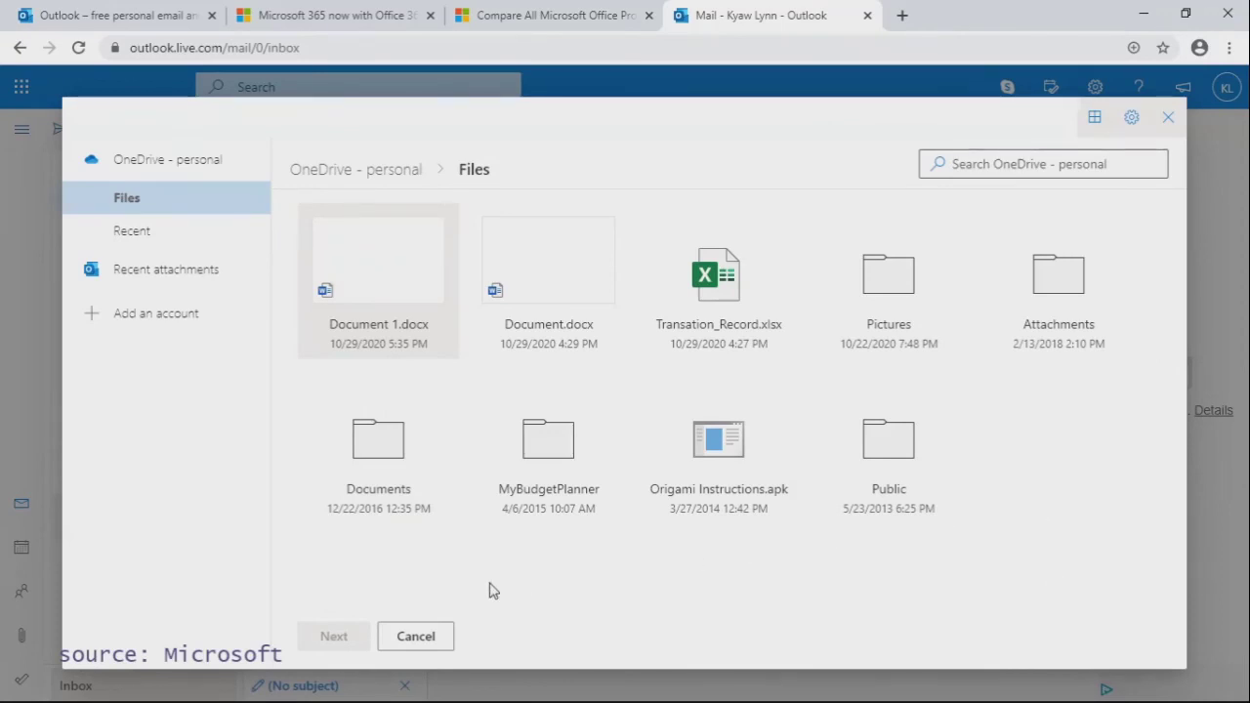
{"action": "left_click", "coordinate": [414, 640]}
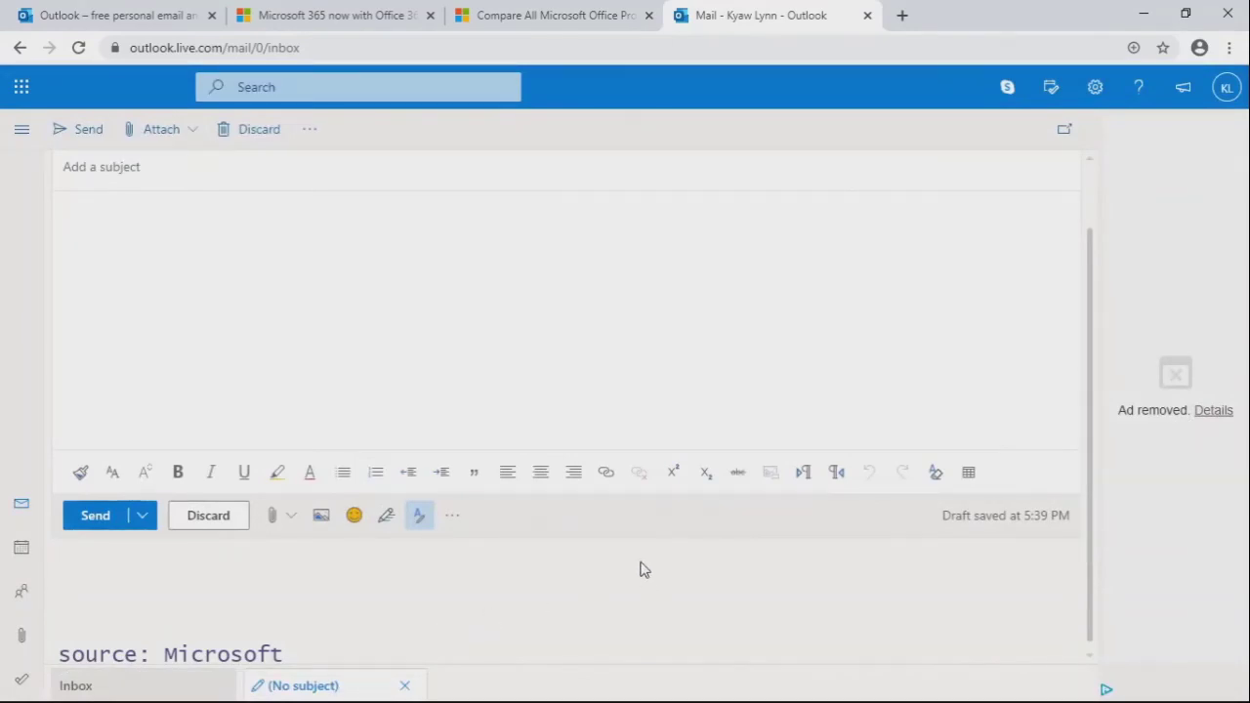
Step: Discard the empty draft, confirming with OK, and open the signed-in account panel
{"action": "left_click", "coordinate": [210, 518]}
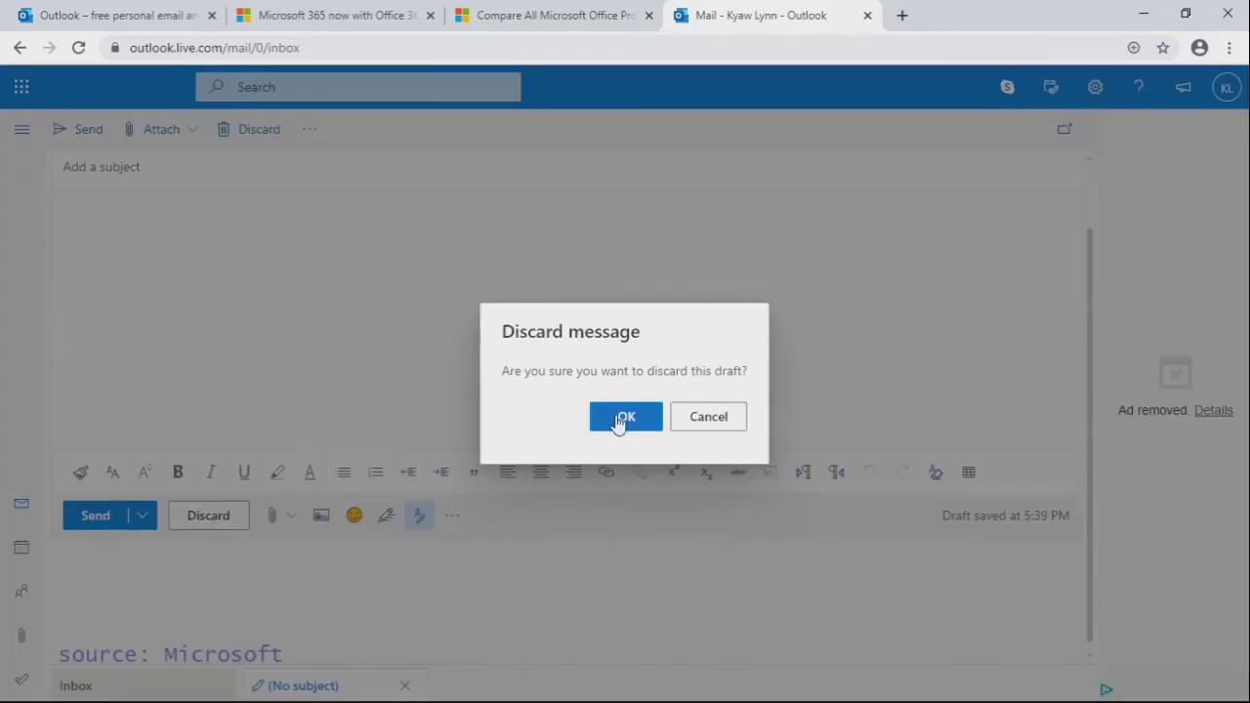
{"action": "left_click", "coordinate": [623, 418]}
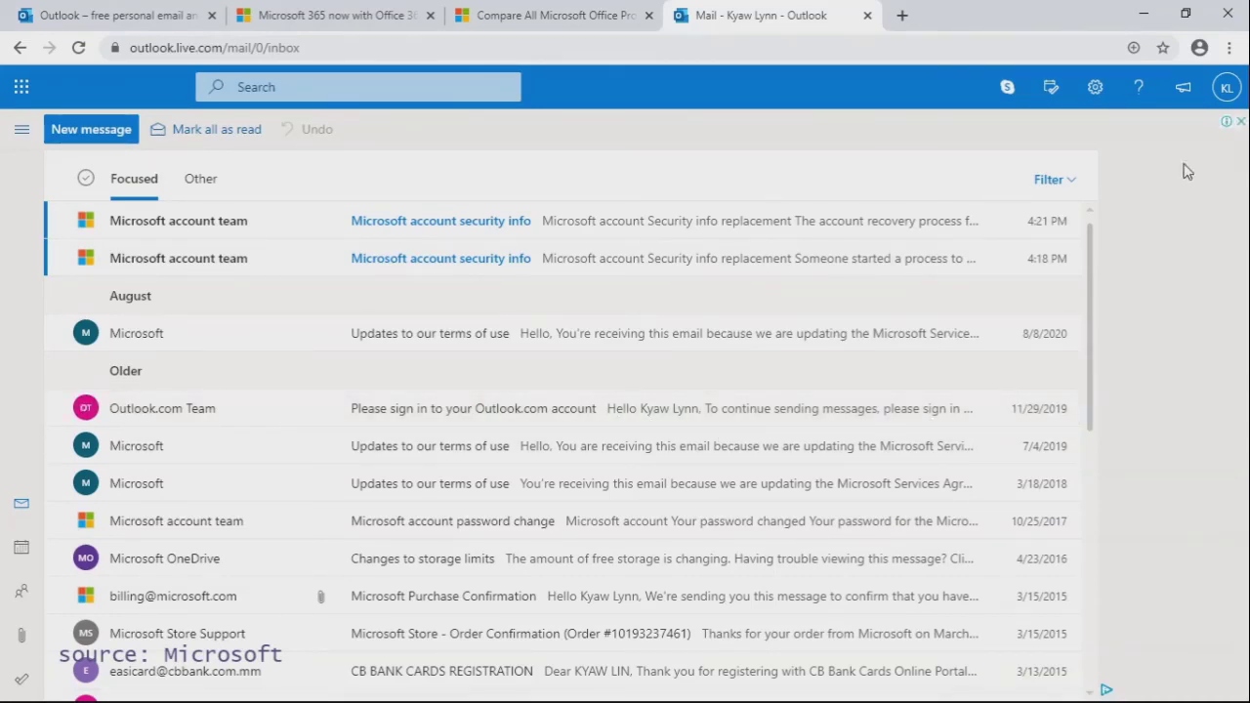
{"action": "left_click", "coordinate": [1227, 90]}
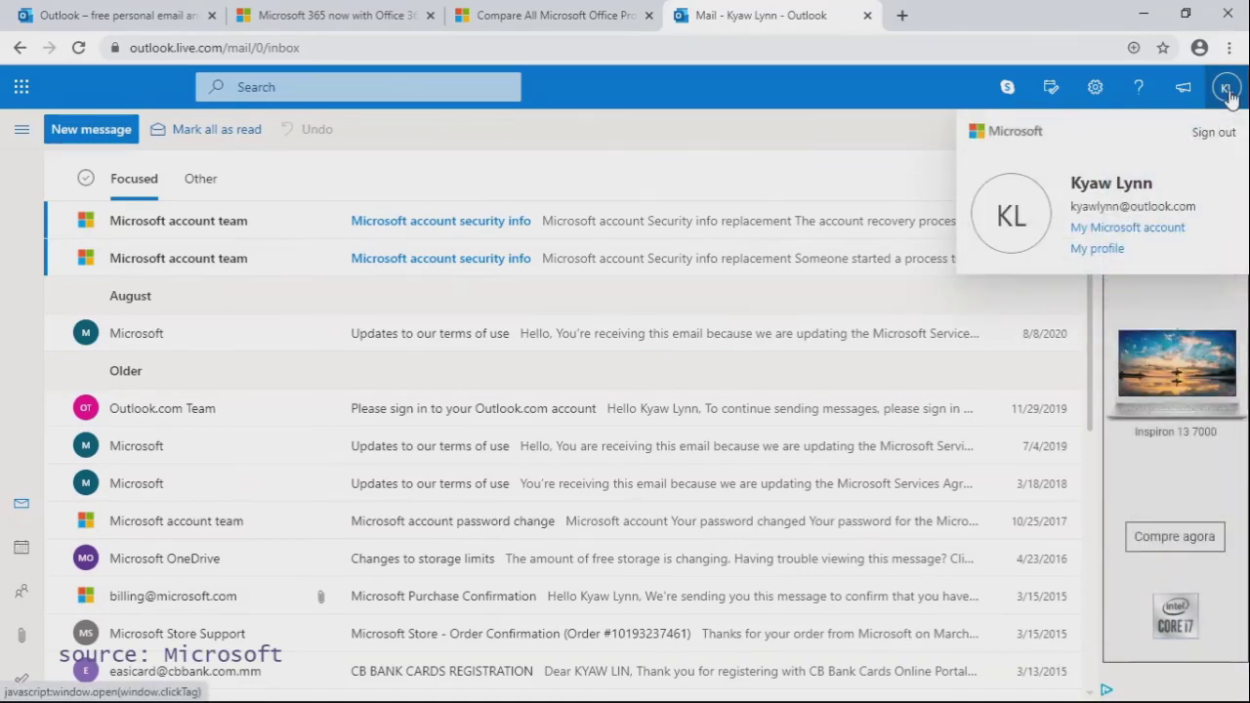
Step: Open My Microsoft account in a new tab and scroll down its Home cards
{"action": "left_click", "coordinate": [1101, 231]}
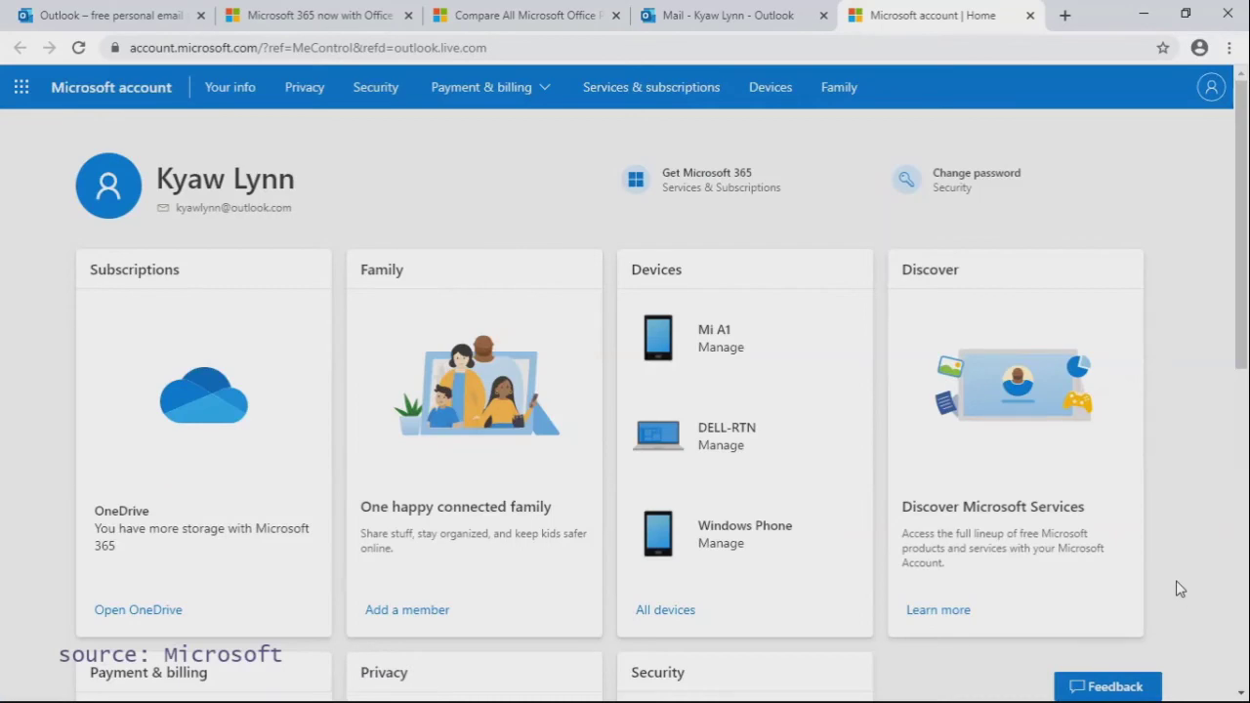
{"action": "scroll", "coordinate": [1179, 586], "scroll_direction": "down", "scroll_amount": 3}
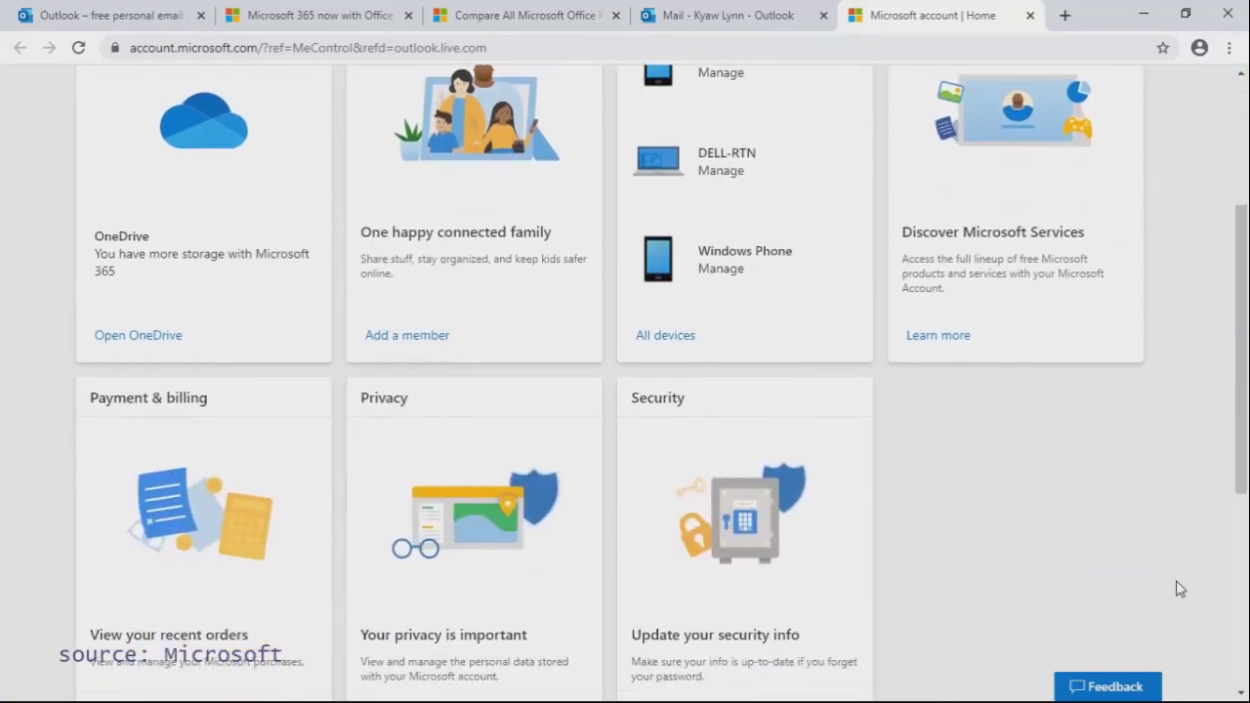
{"action": "scroll", "coordinate": [1180, 589], "scroll_direction": "down", "scroll_amount": 1}
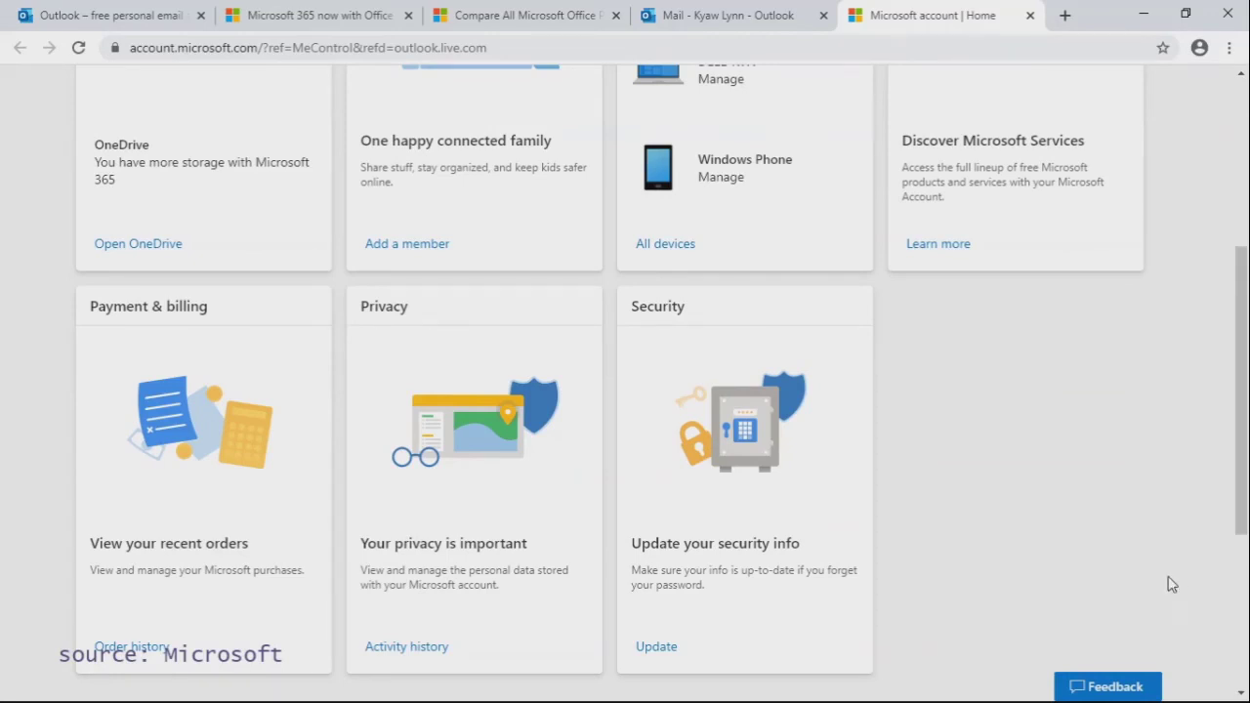
Step: Open the Security card's page and scroll through its sign-in and password options
{"action": "left_click", "coordinate": [749, 499]}
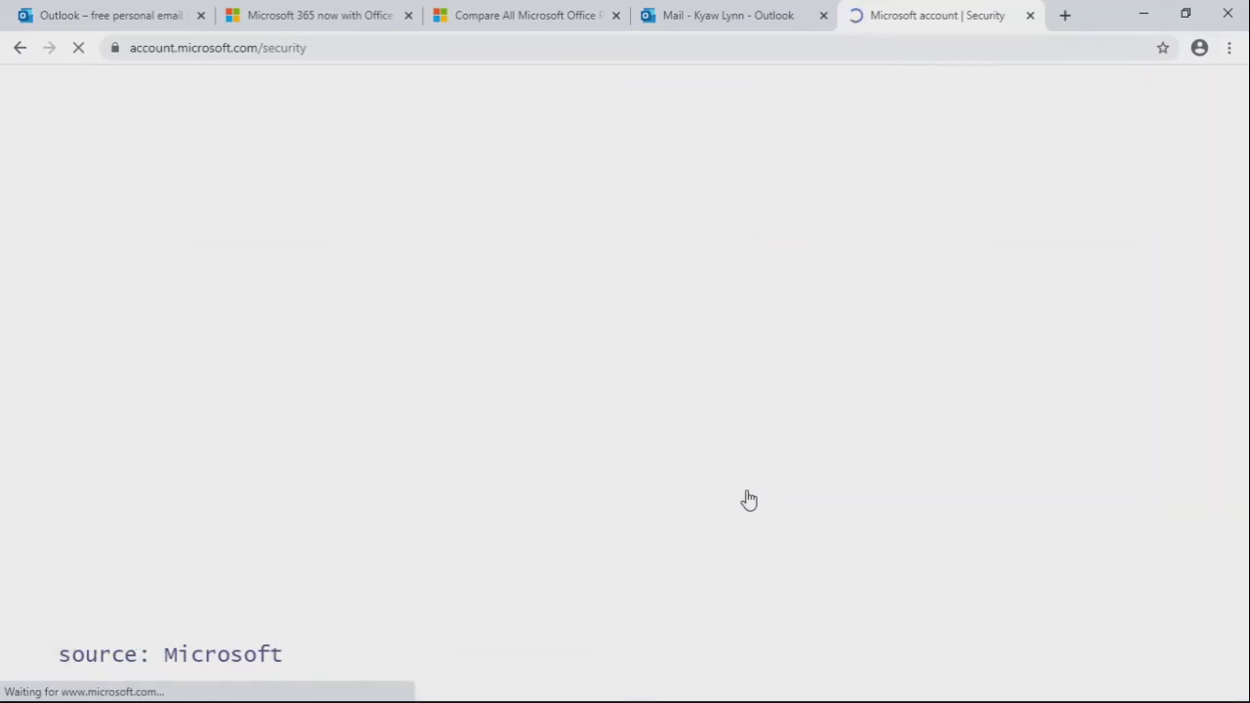
{"action": "scroll", "coordinate": [1191, 589], "scroll_direction": "down", "scroll_amount": 1}
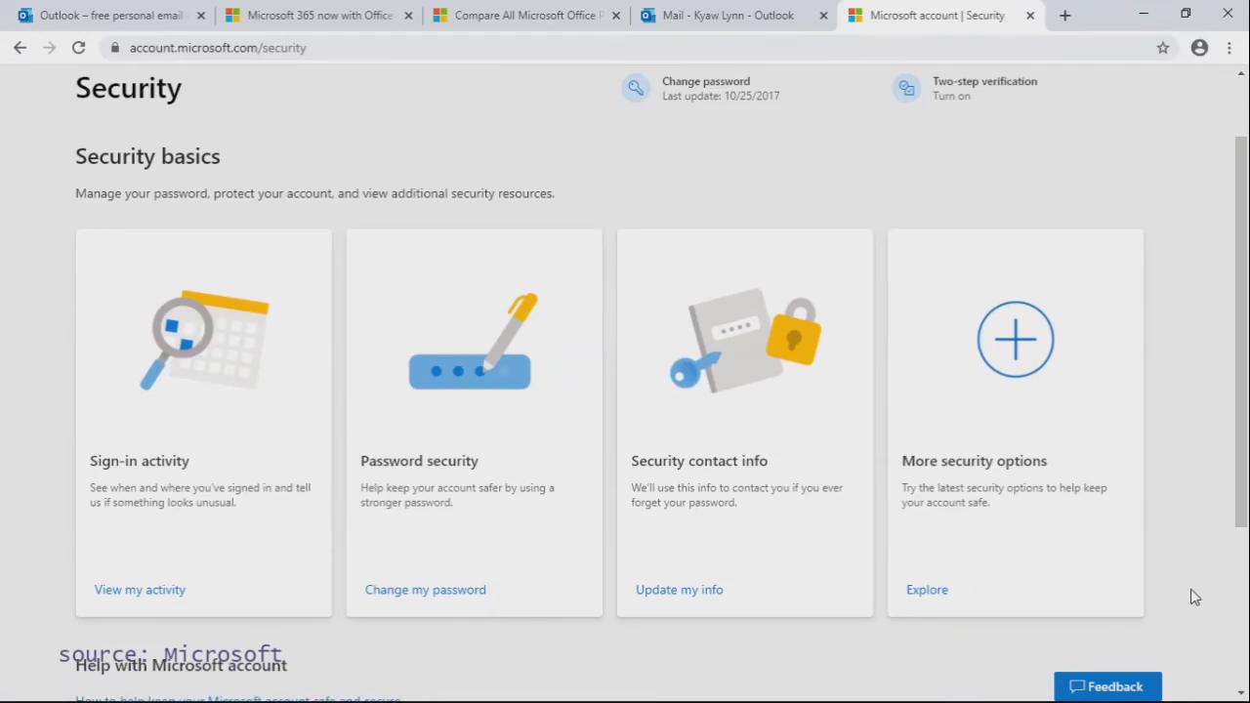
{"action": "scroll", "coordinate": [1191, 589], "scroll_direction": "up", "scroll_amount": 1}
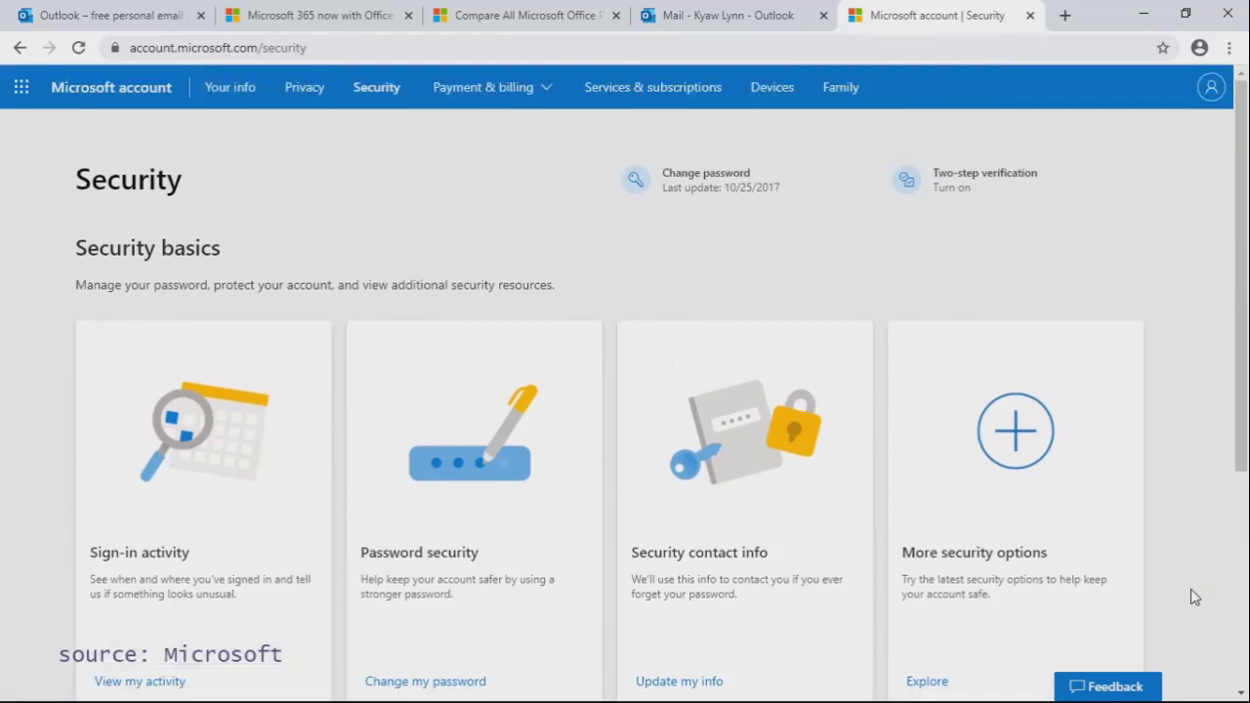